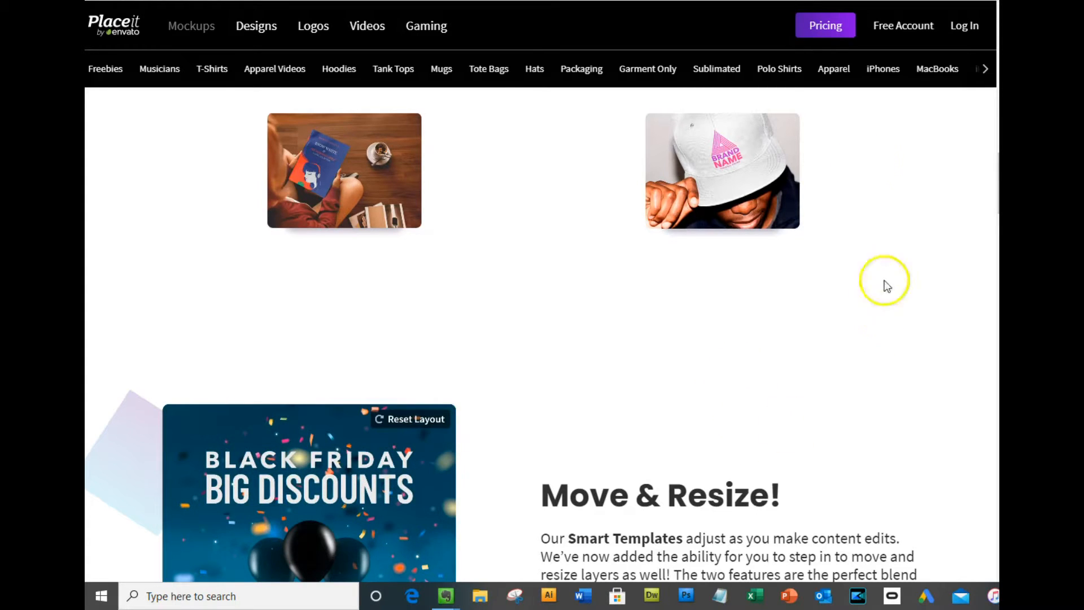
# Check the monthly and annual pricing of the unlimited subscription, and return to the mockup generator's search area
pyautogui.click(828, 28)
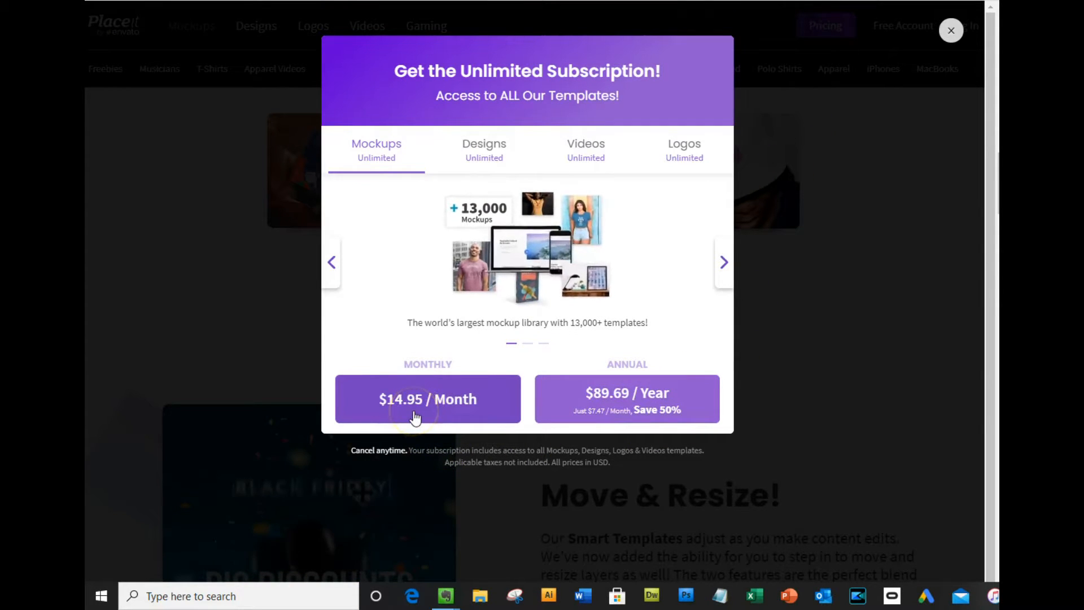
pyautogui.click(580, 399)
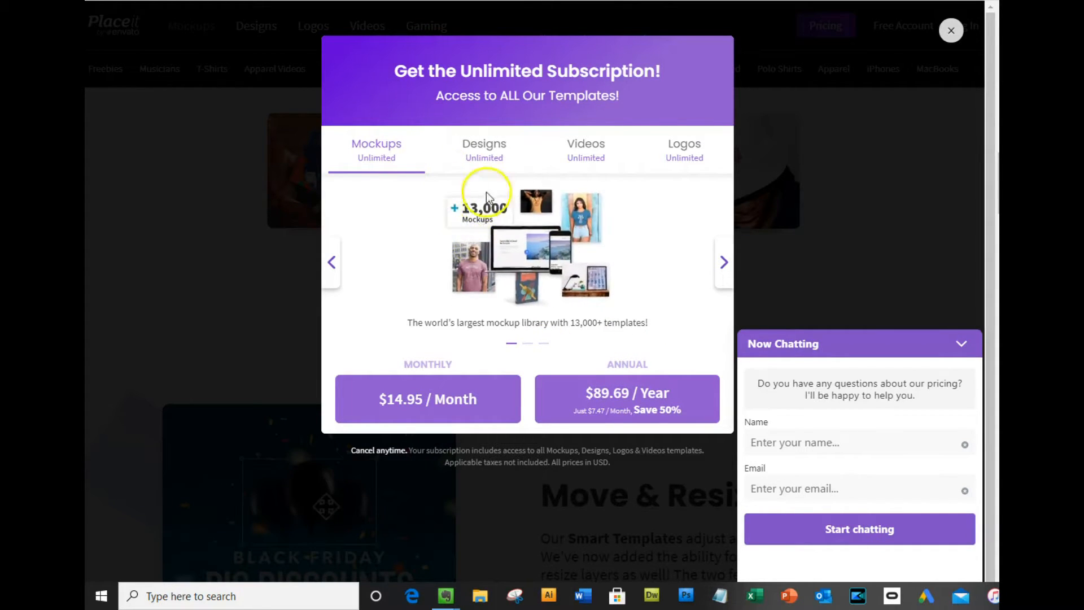
pyautogui.click(952, 31)
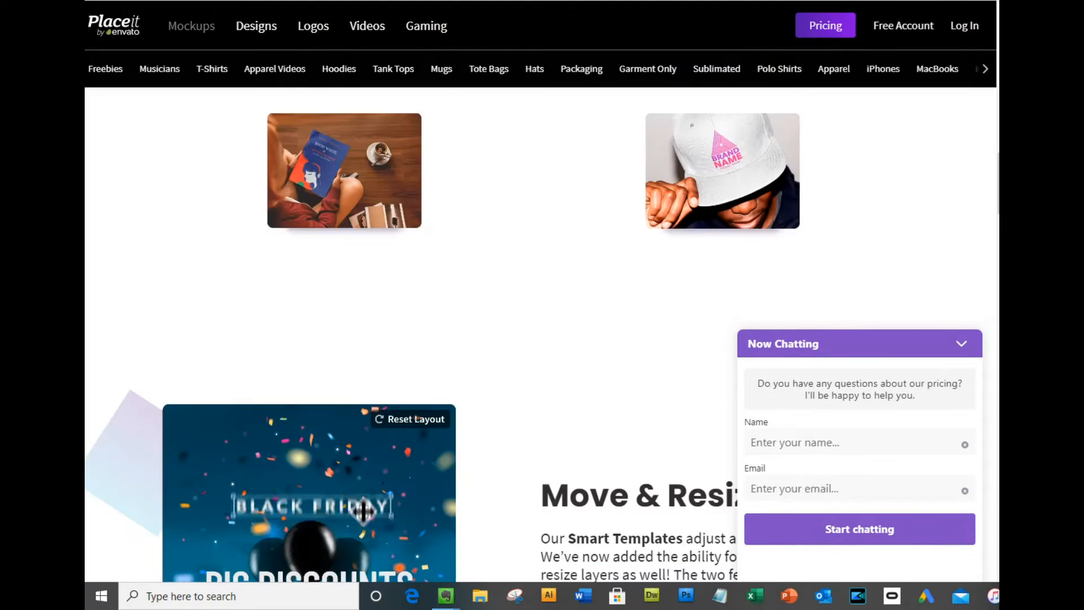
pyautogui.scroll(10, 398, 364)
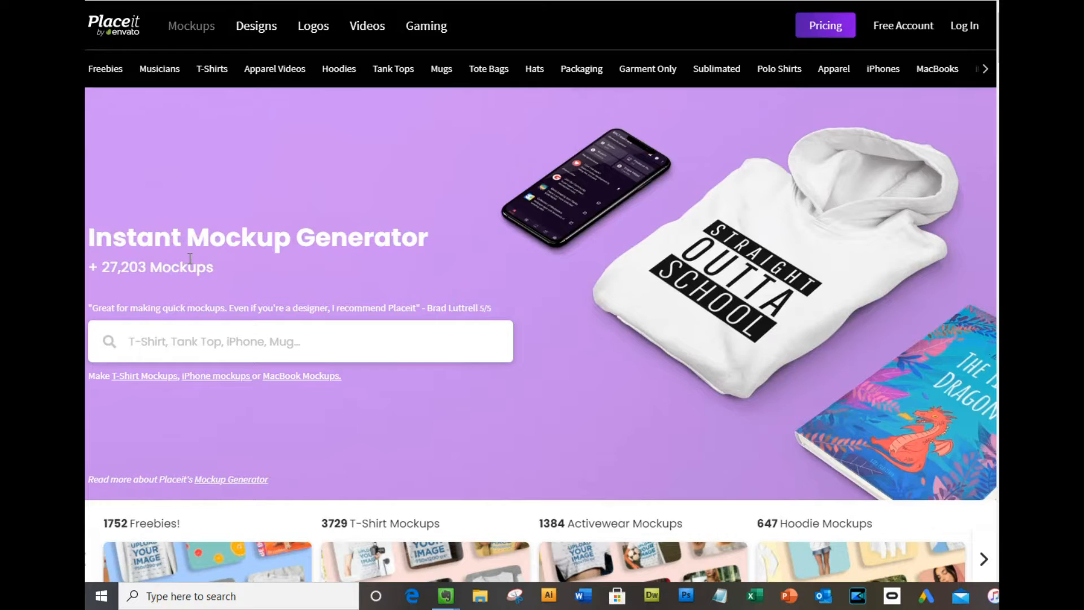
# Search the mockup library for "halloween"
pyautogui.scroll(-5, 303, 273)
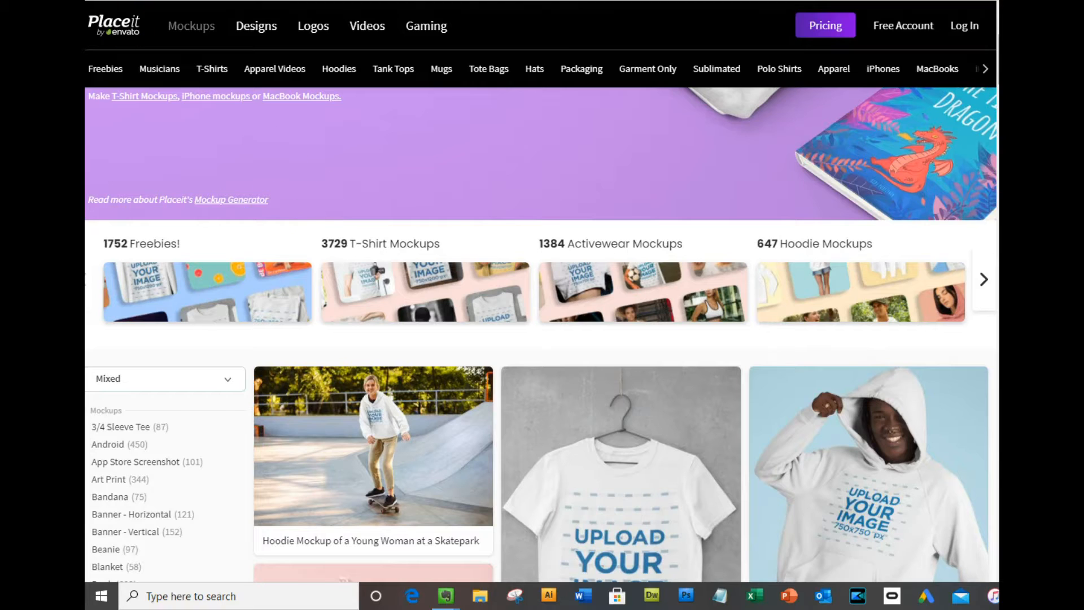
pyautogui.scroll(5, 542, 333)
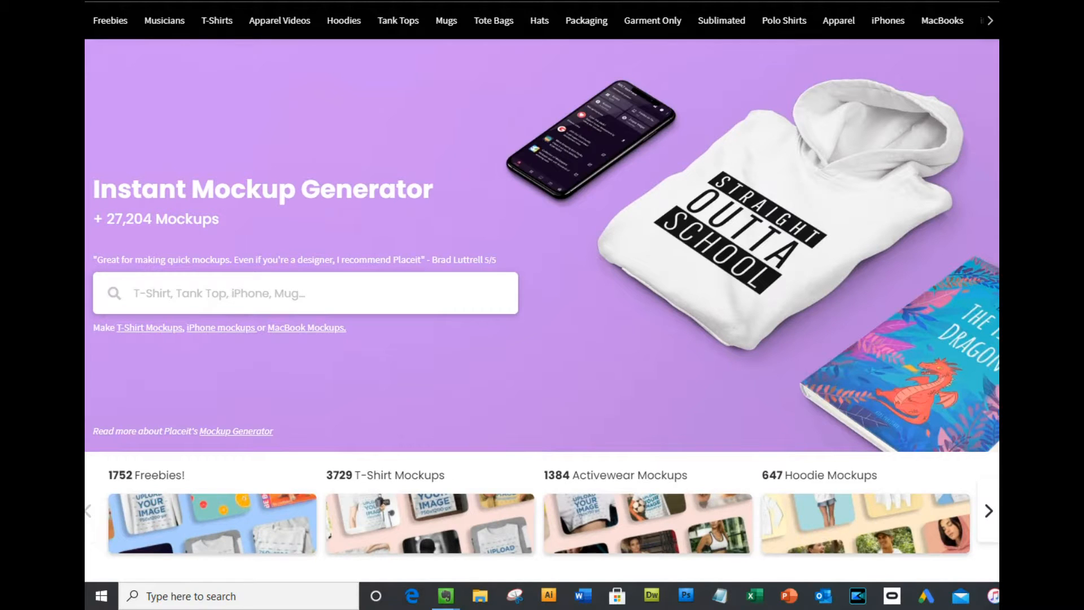
pyautogui.scroll(-2, 191, 227)
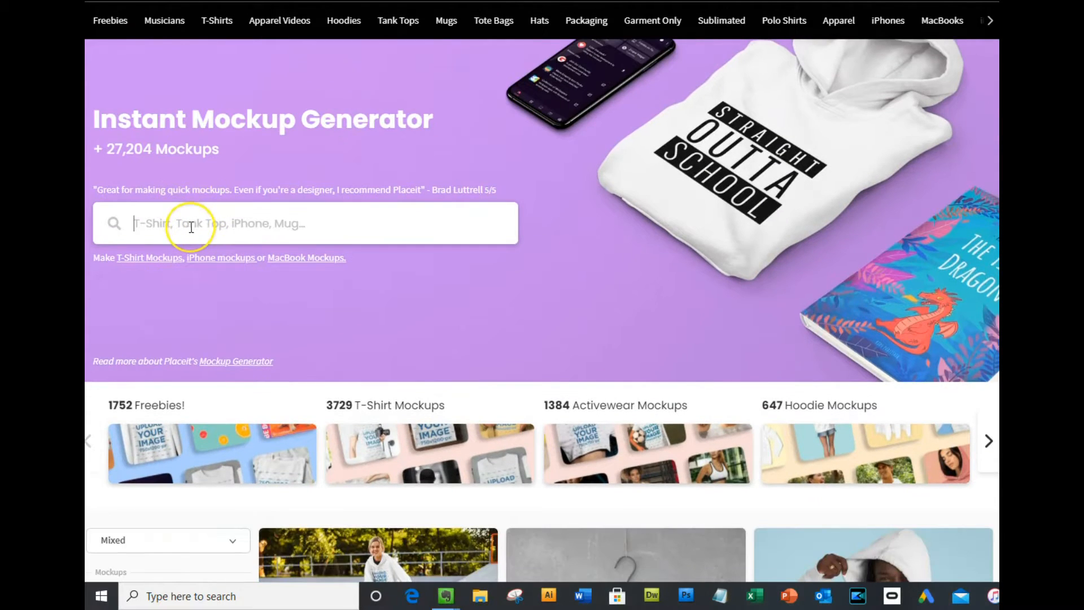
pyautogui.write('halloween')
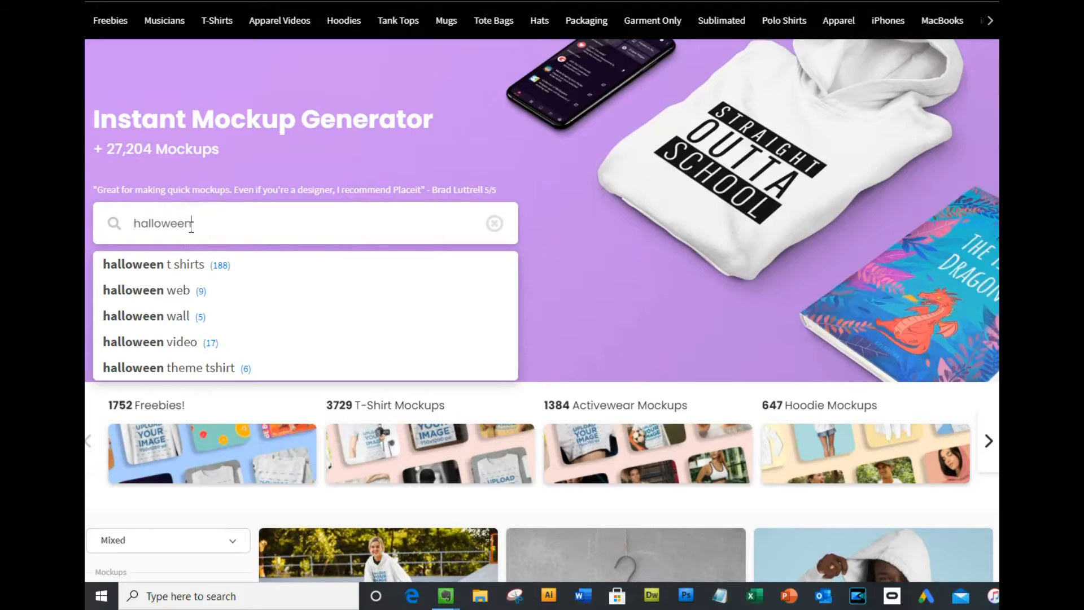
pyautogui.press('Return')
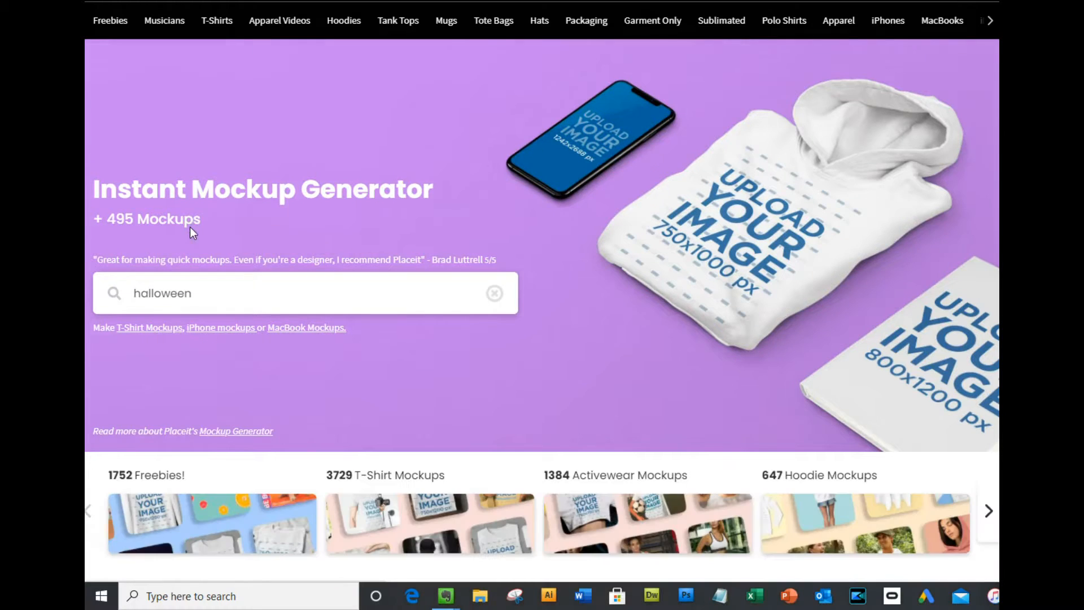
# Examine the Halloween mockup results for a T-shirt scene that suits a witch-themed design
pyautogui.scroll(-3, 191, 227)
pyautogui.scroll(-5, 191, 227)
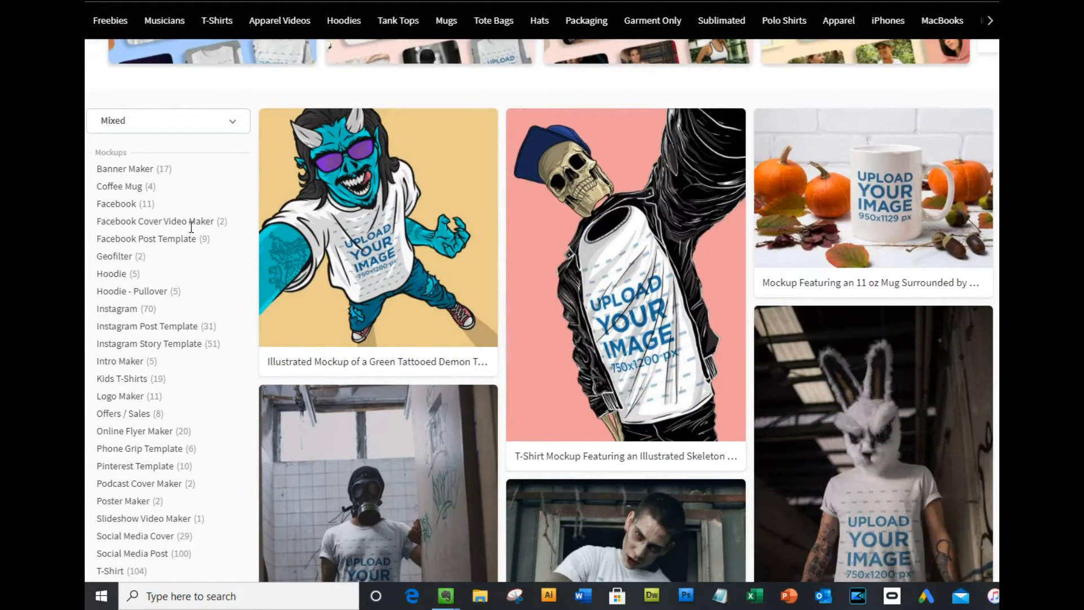
pyautogui.scroll(-15, 192, 226)
pyautogui.scroll(20, 191, 240)
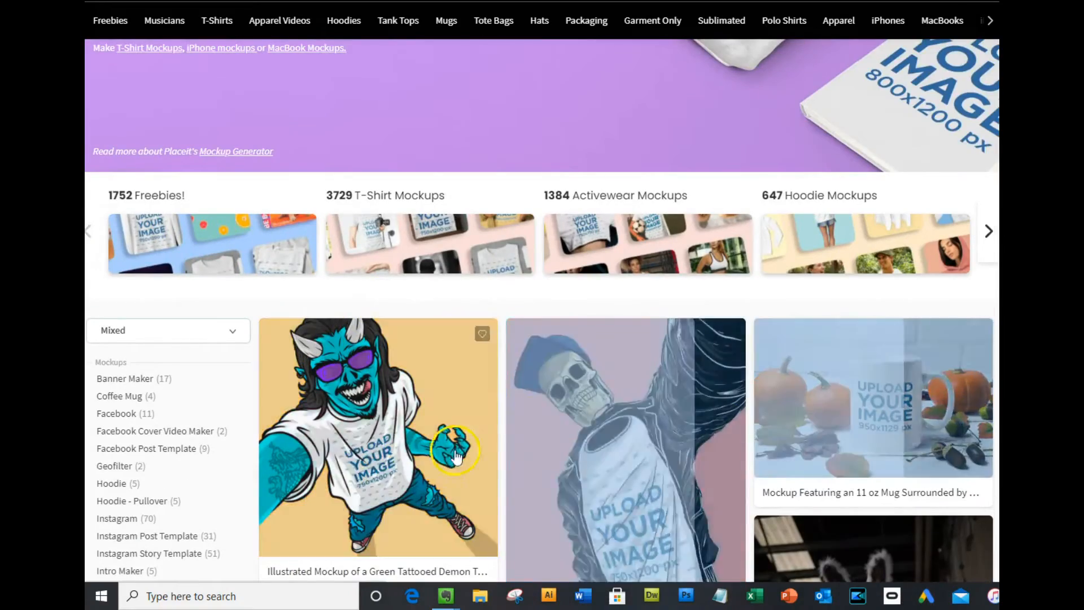
pyautogui.scroll(-3, 931, 415)
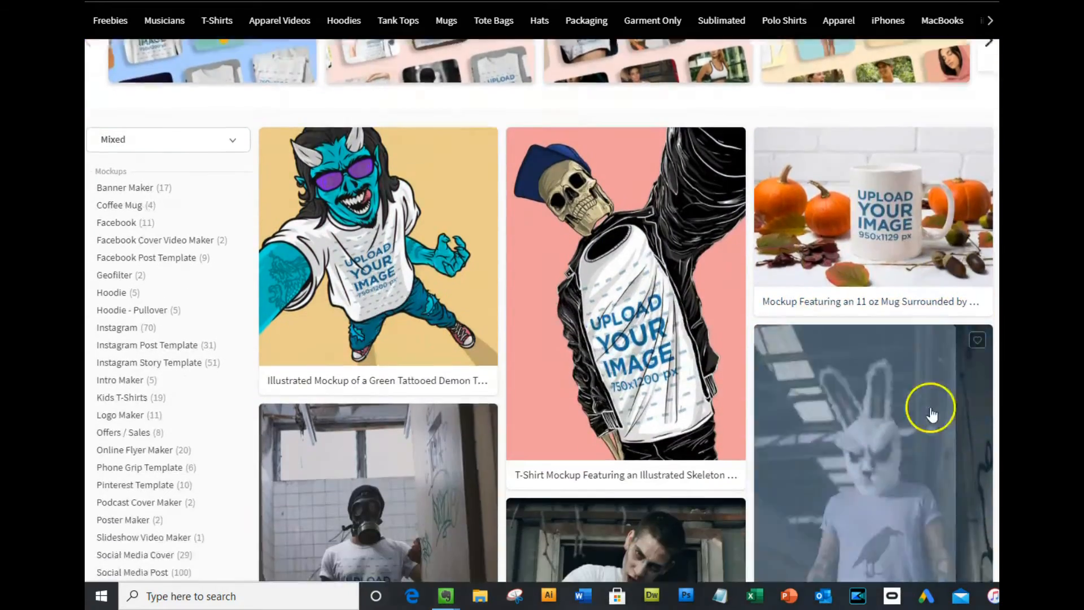
pyautogui.scroll(-6, 931, 414)
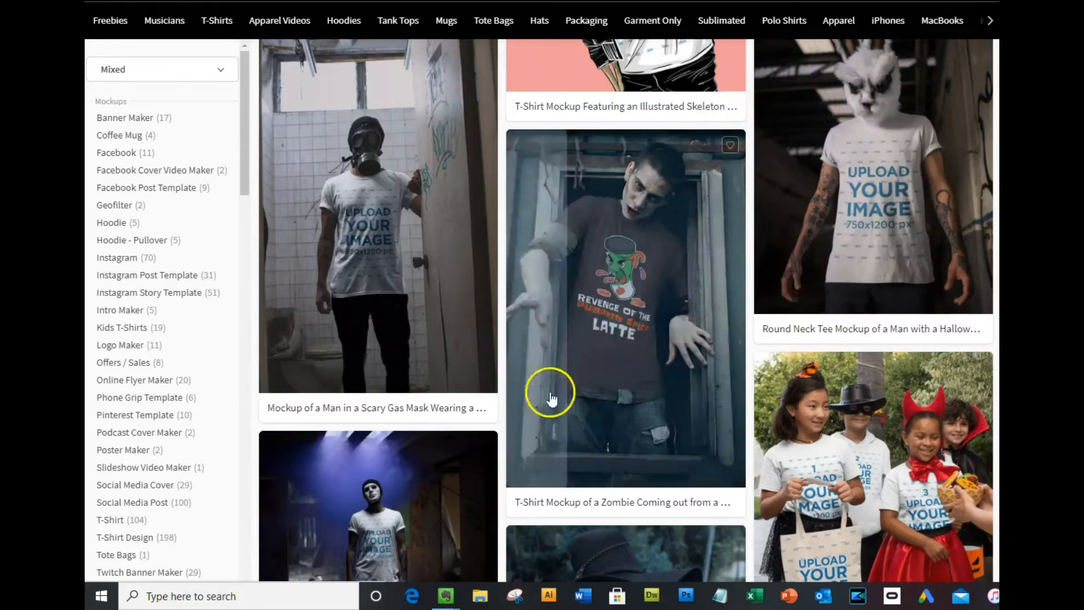
pyautogui.scroll(-3, 717, 339)
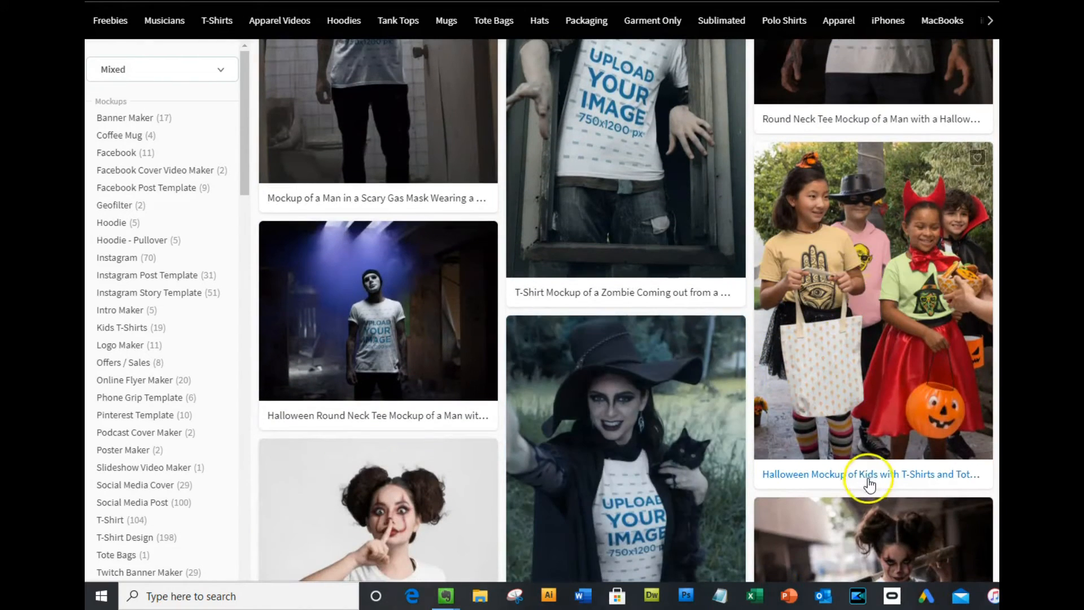
pyautogui.scroll(-6, 607, 389)
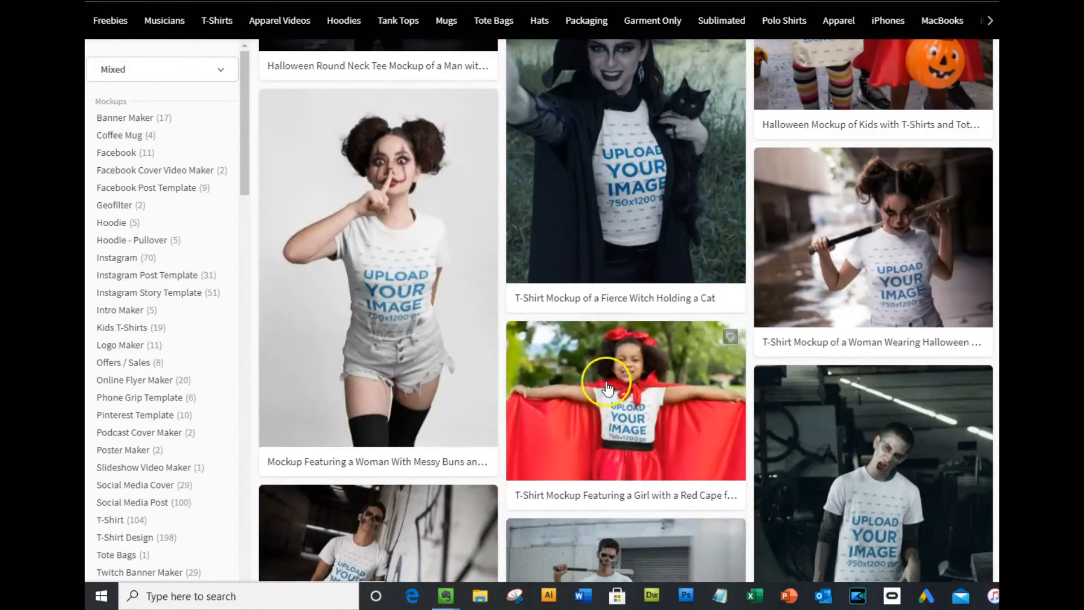
pyautogui.scroll(-18, 416, 411)
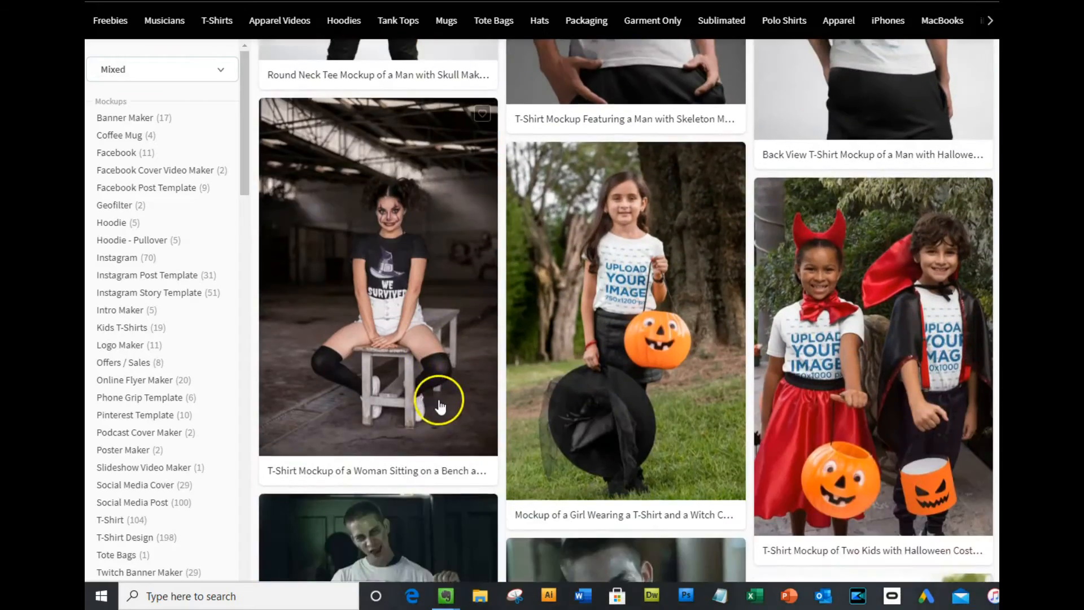
pyautogui.scroll(-4, 457, 399)
pyautogui.scroll(9, 720, 353)
pyautogui.scroll(16, 720, 350)
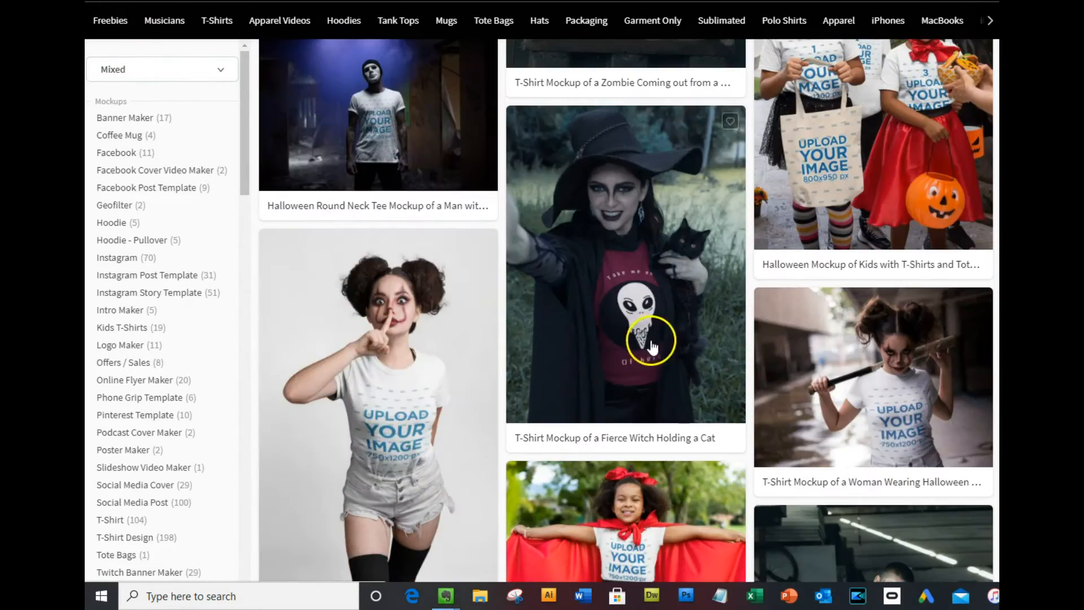
# Open the "T-Shirt Mockup of a Fierce Witch Holding a Cat" for editing
pyautogui.click(685, 350)
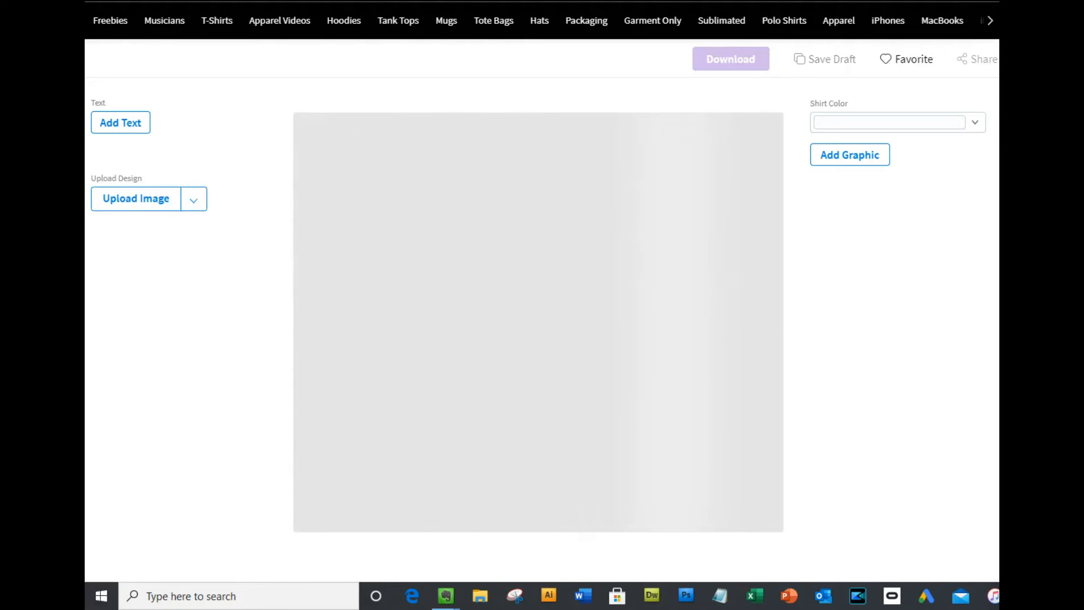
pyautogui.scroll(-1, 234, 178)
pyautogui.scroll(1, 234, 177)
pyautogui.scroll(-1, 235, 177)
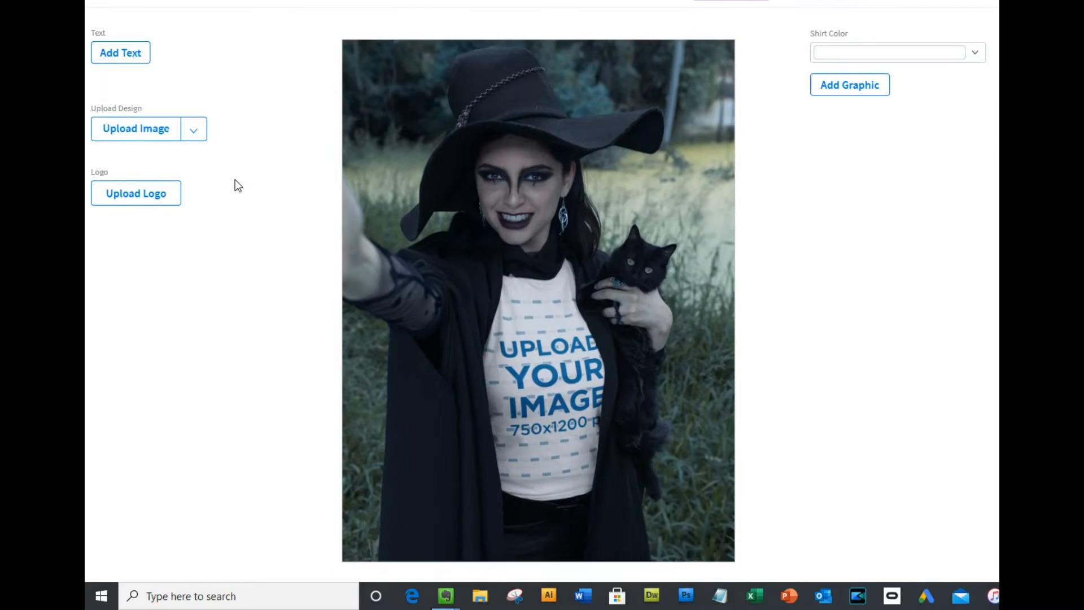
pyautogui.scroll(1, 235, 179)
pyautogui.click(241, 204)
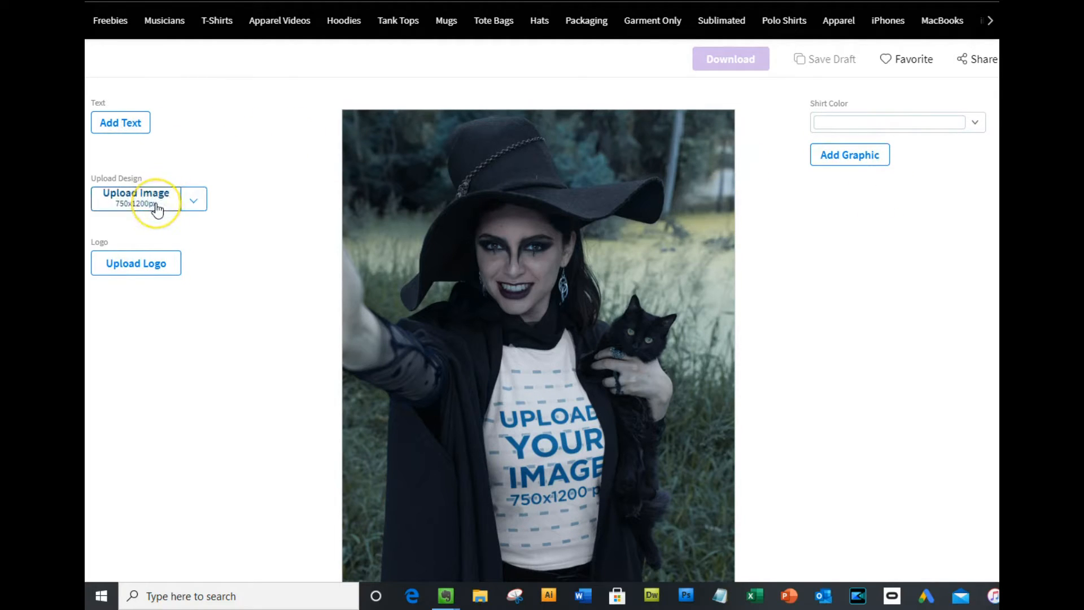
# Upload the parkswitchinghour PNG as the shirt design, position it near the top of the crop area and crop it
pyautogui.click(157, 210)
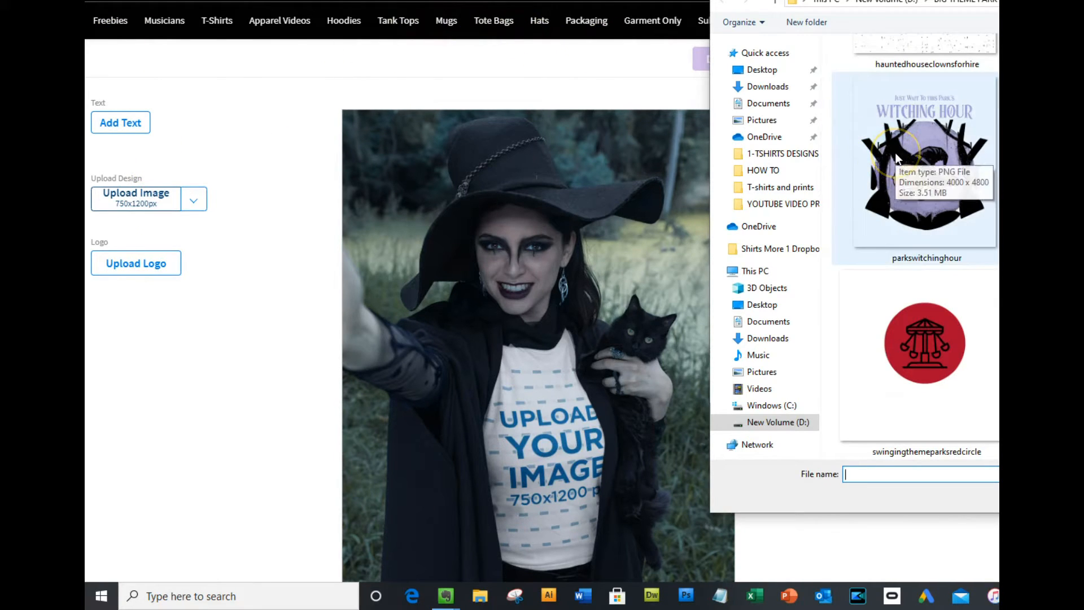
pyautogui.doubleClick(903, 137)
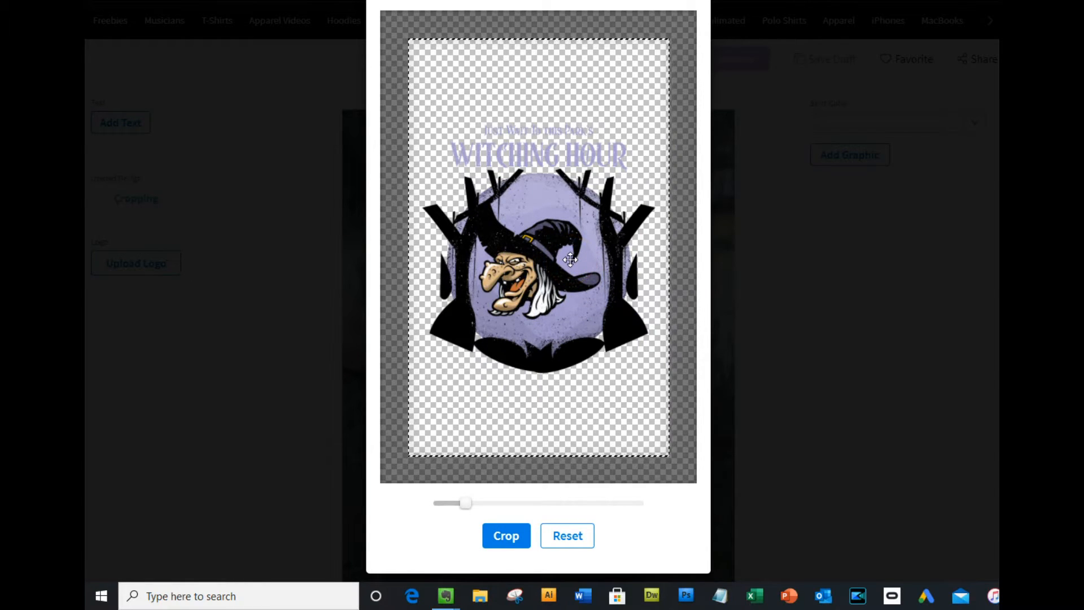
pyautogui.moveTo(570, 226); pyautogui.dragTo(567, 129)
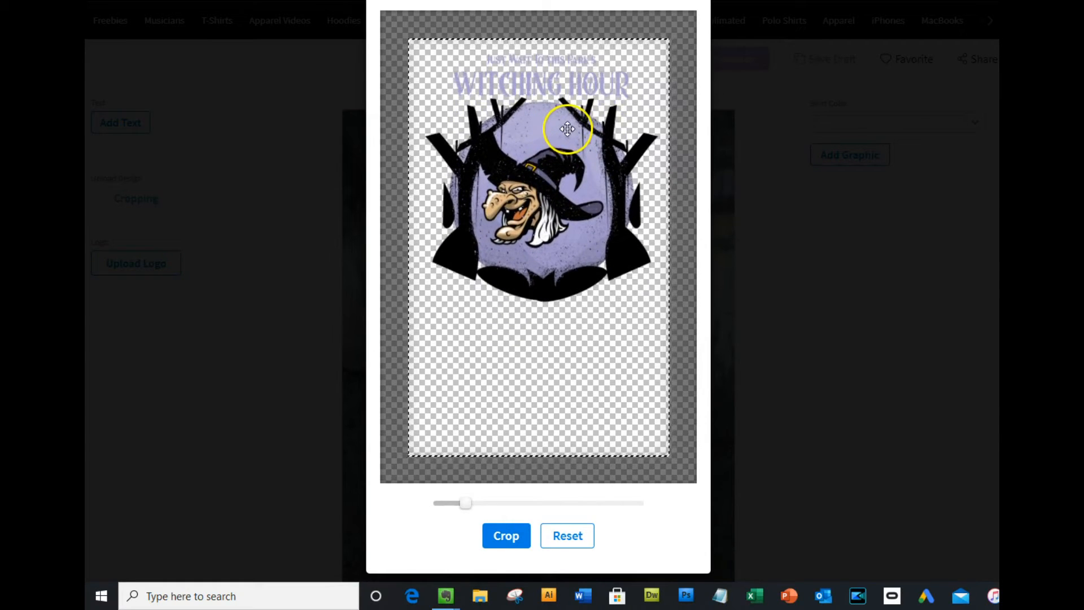
pyautogui.click(505, 534)
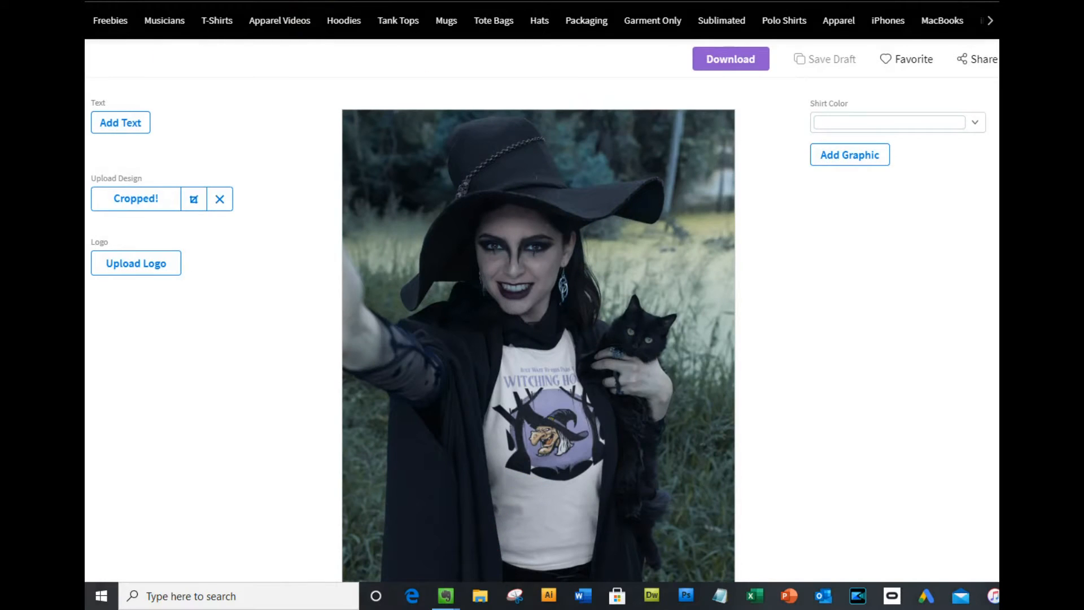
# Set the shirt color of the witch mockup to black
pyautogui.scroll(-2, 463, 345)
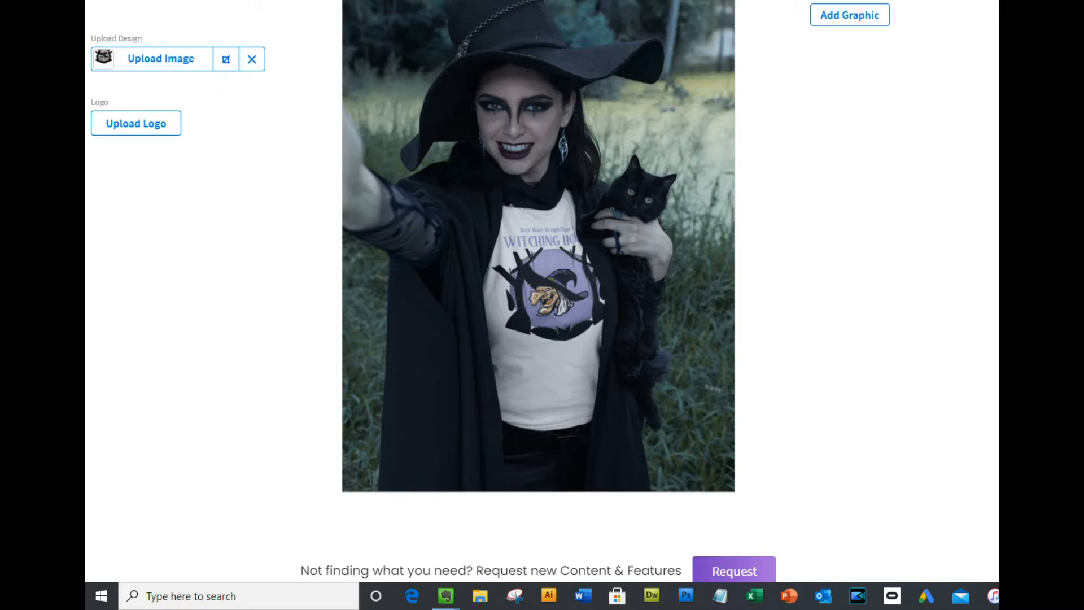
pyautogui.scroll(2, 374, 352)
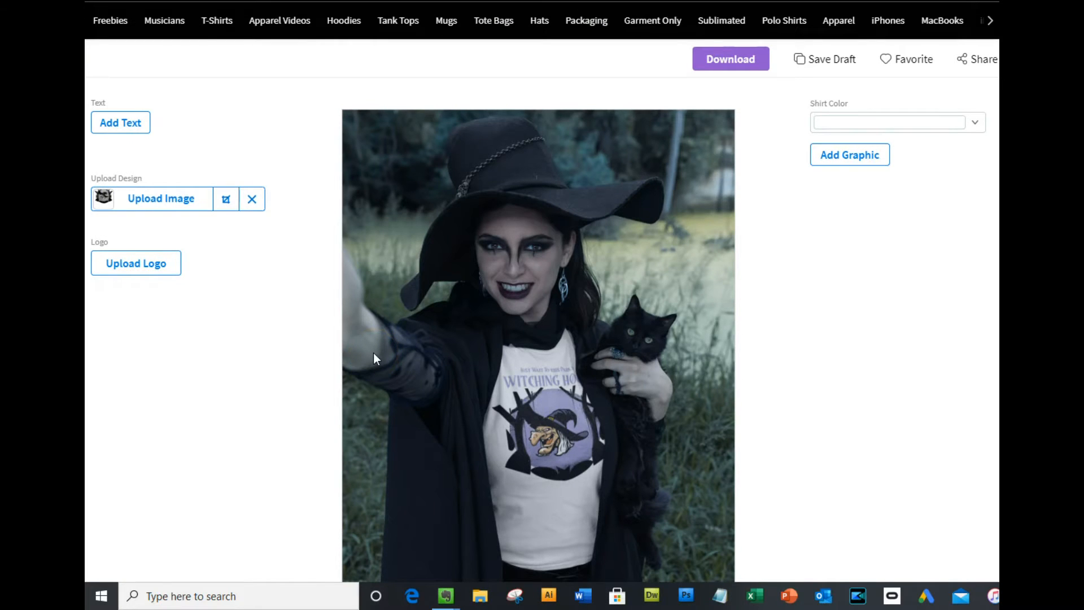
pyautogui.click(975, 122)
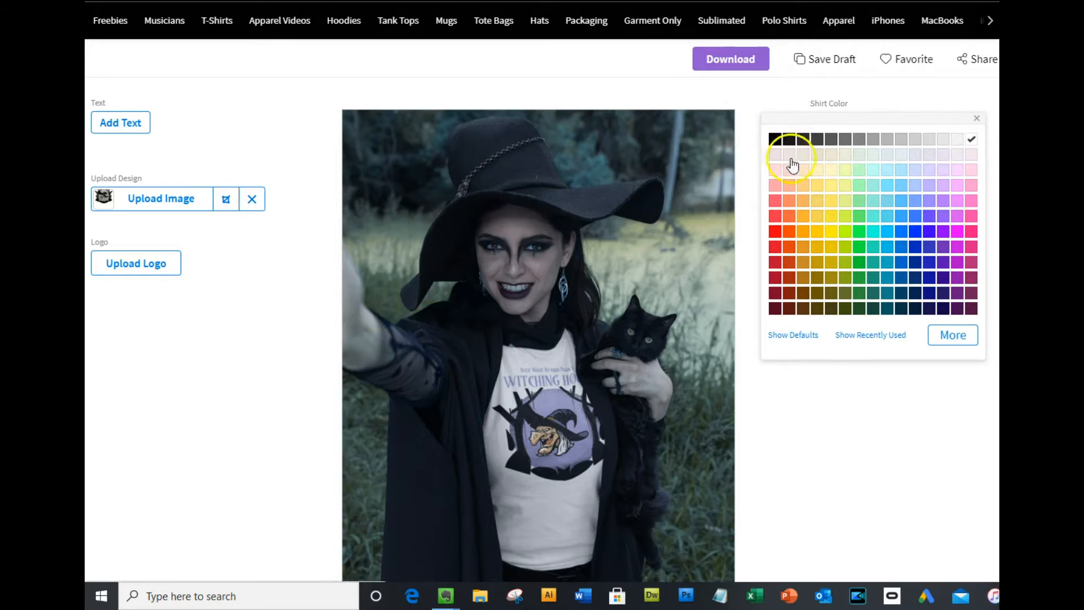
pyautogui.click(781, 140)
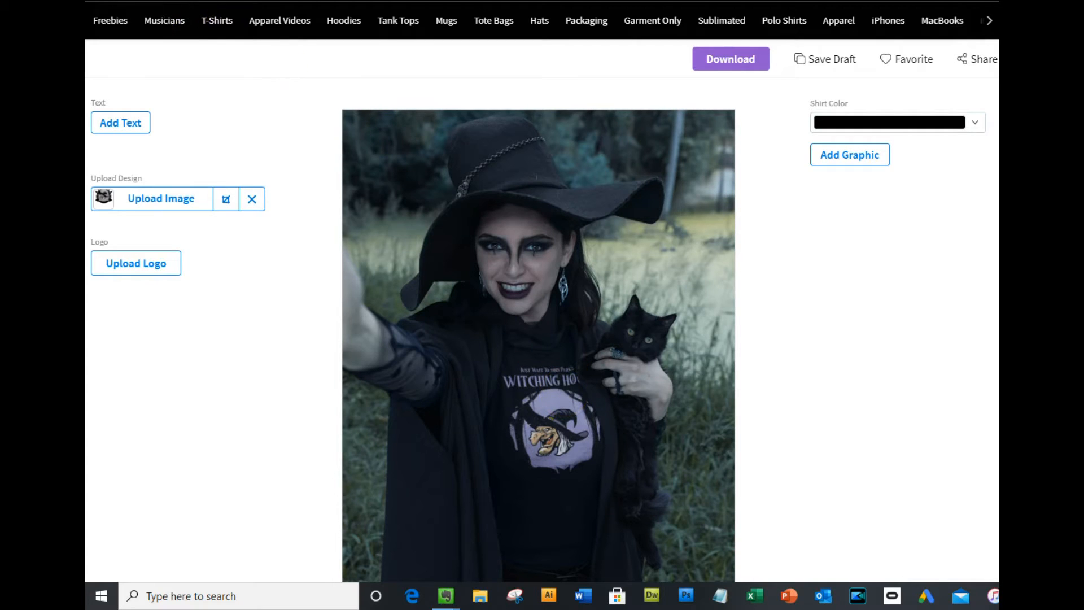
# Add an empty text field and try the coffee mug graphic on the mockup, resetting the graphic to No Image
pyautogui.click(120, 122)
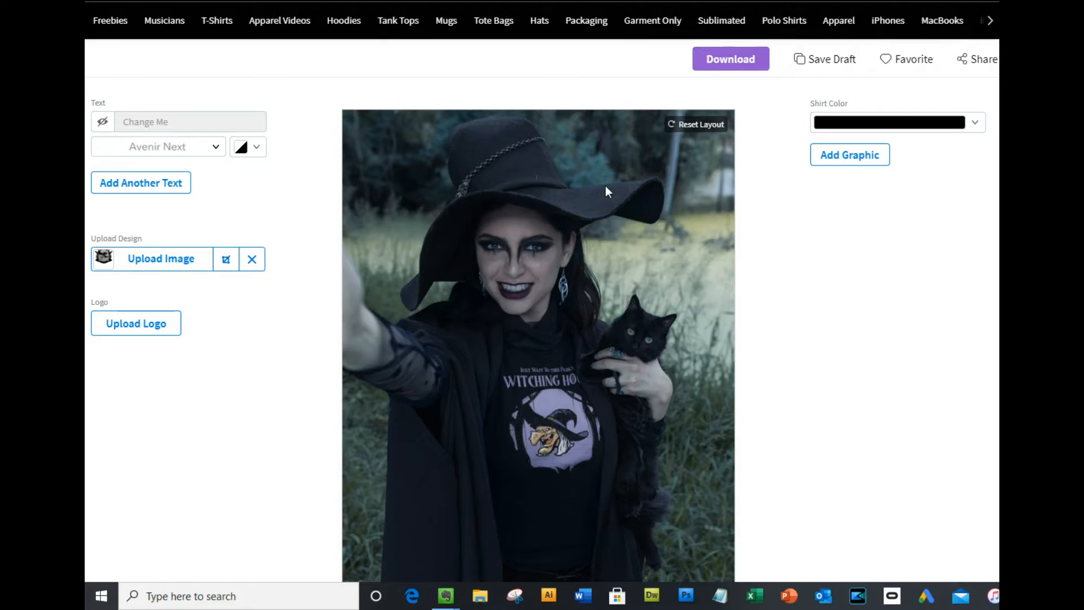
pyautogui.scroll(-1, 225, 315)
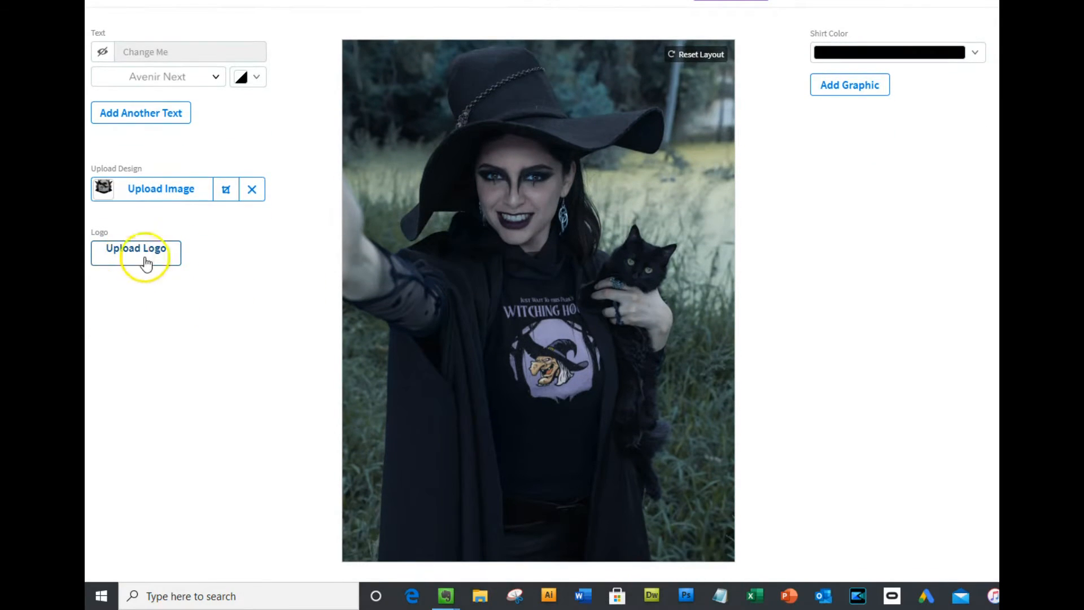
pyautogui.click(849, 84)
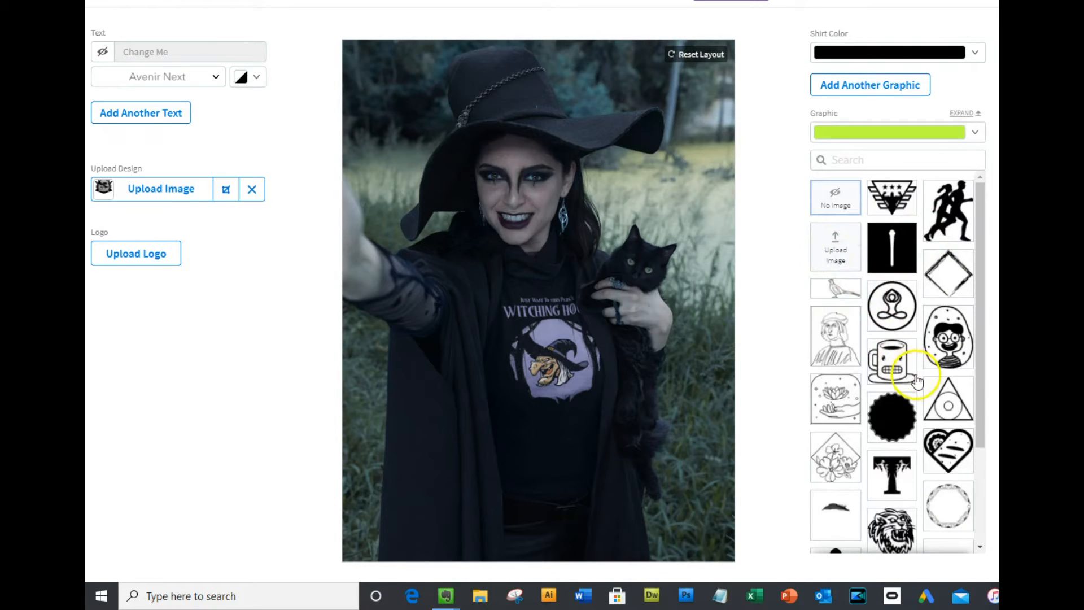
pyautogui.click(887, 364)
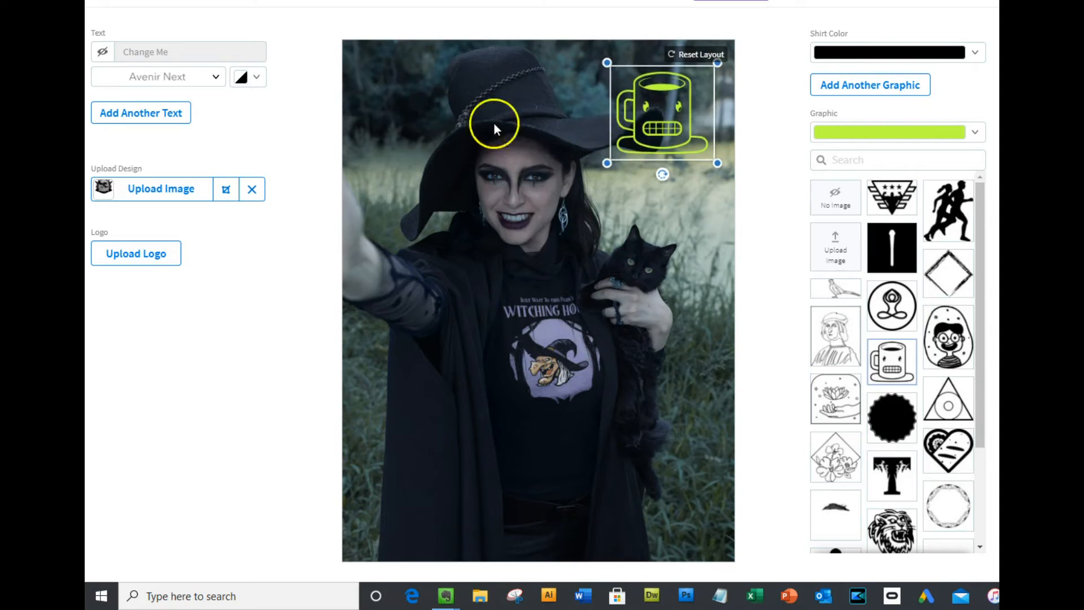
pyautogui.click(834, 198)
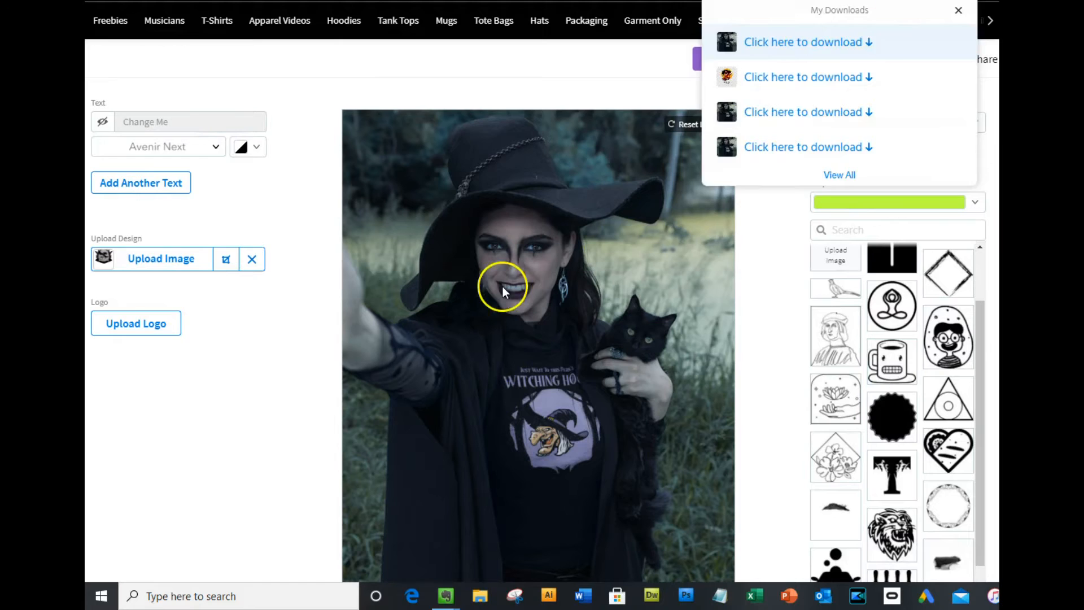
# Download the finished witch mockup and dismiss the My Downloads list
pyautogui.click(959, 11)
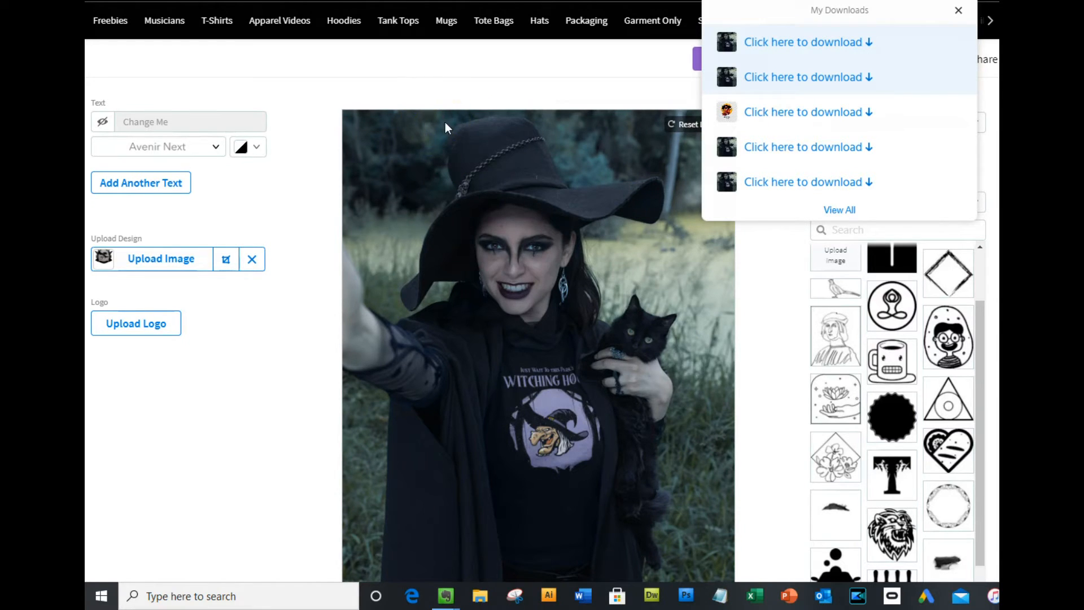
pyautogui.click(958, 10)
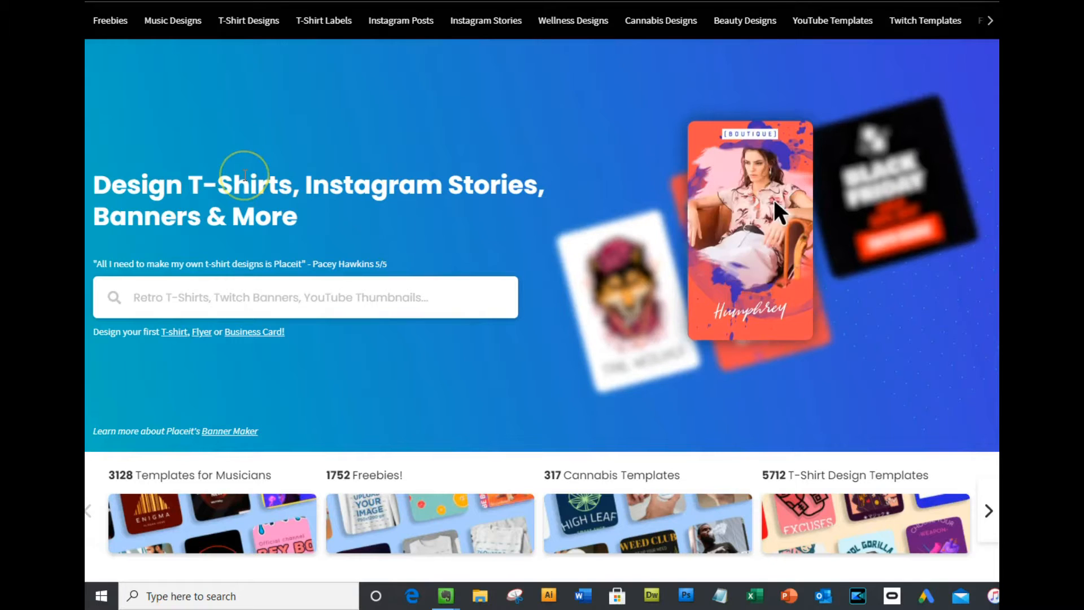
# Search the templates for dog, browse the designs and open the Street Bro bulldog T-shirt template
pyautogui.click(257, 296)
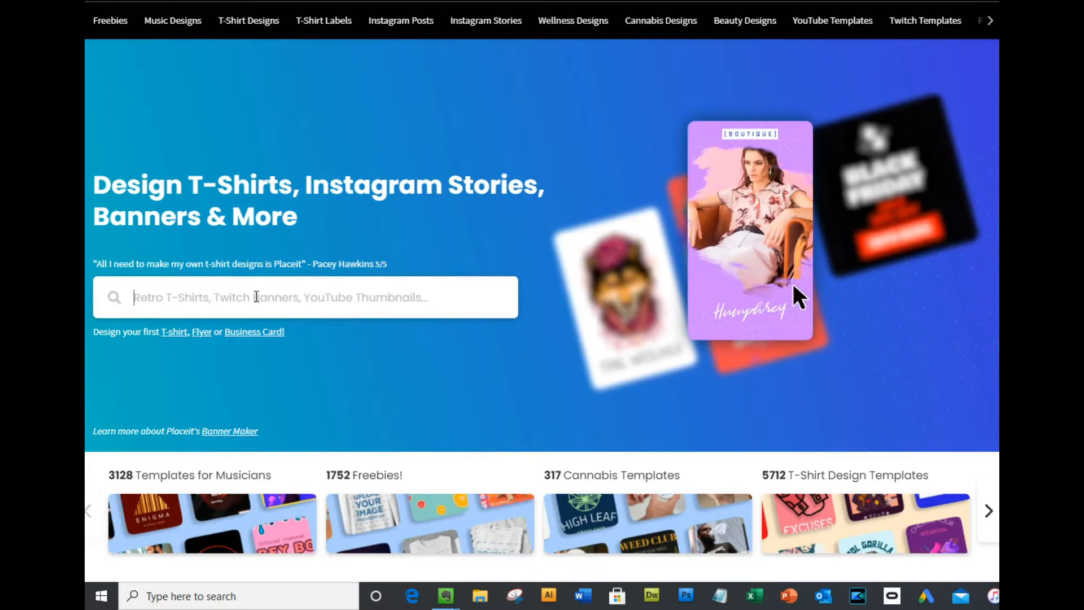
pyautogui.write('dog')
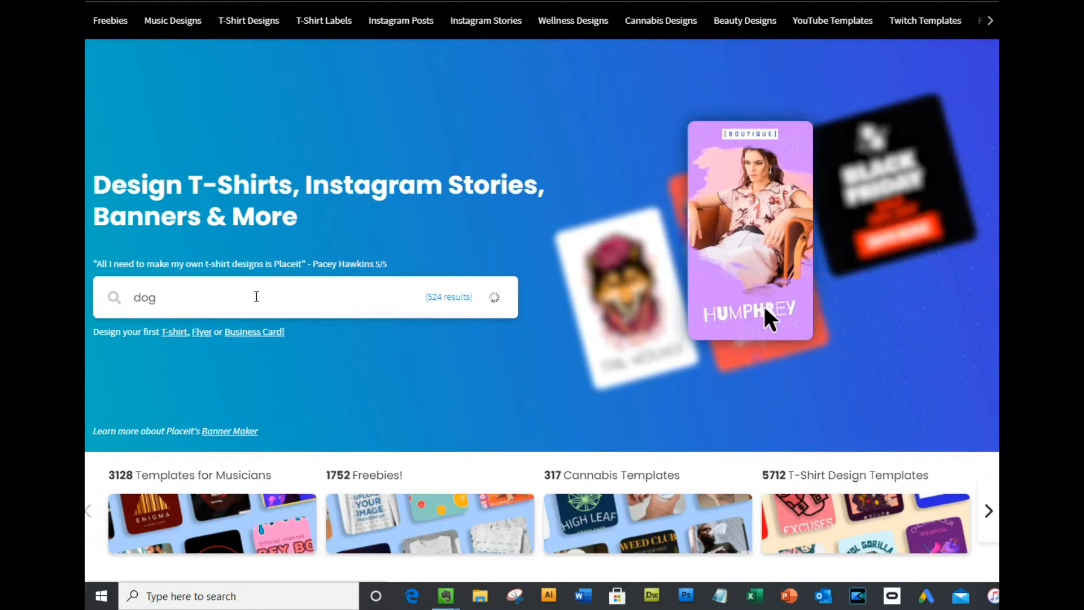
pyautogui.press('Return')
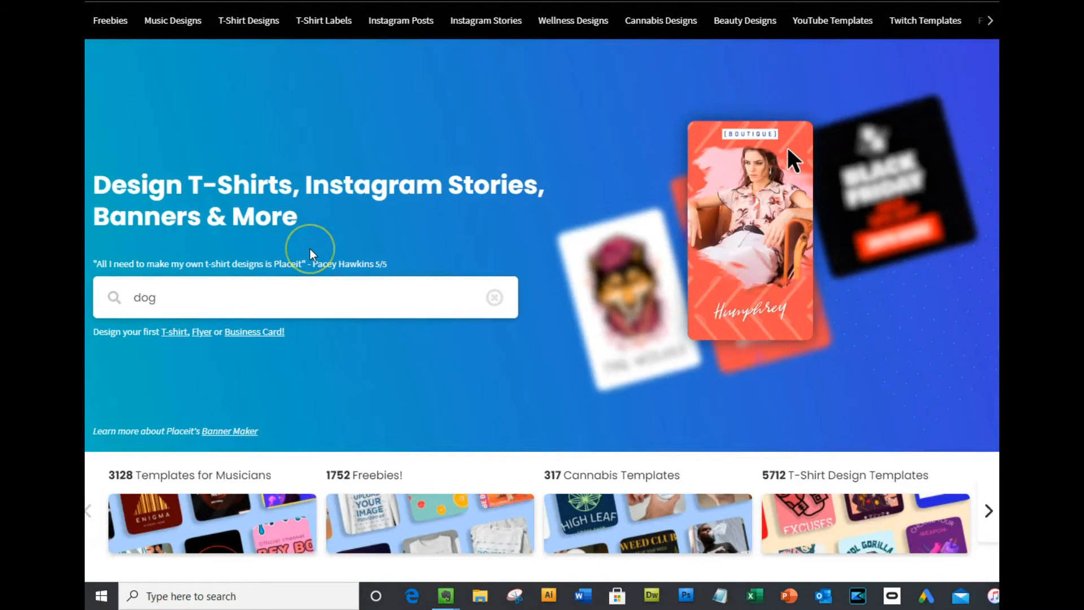
pyautogui.scroll(-4, 222, 104)
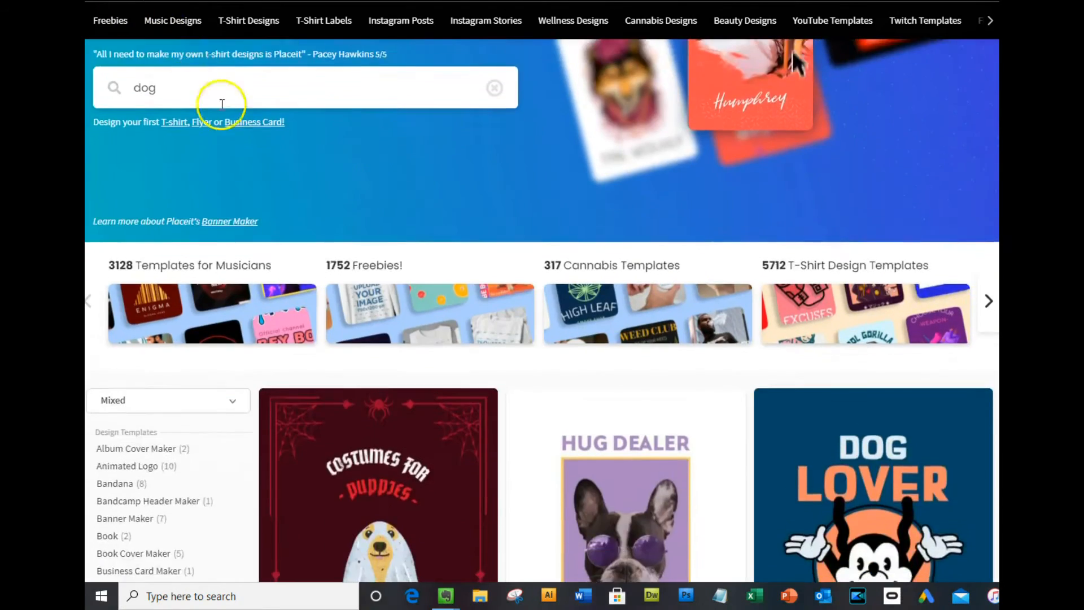
pyautogui.scroll(-5, 222, 103)
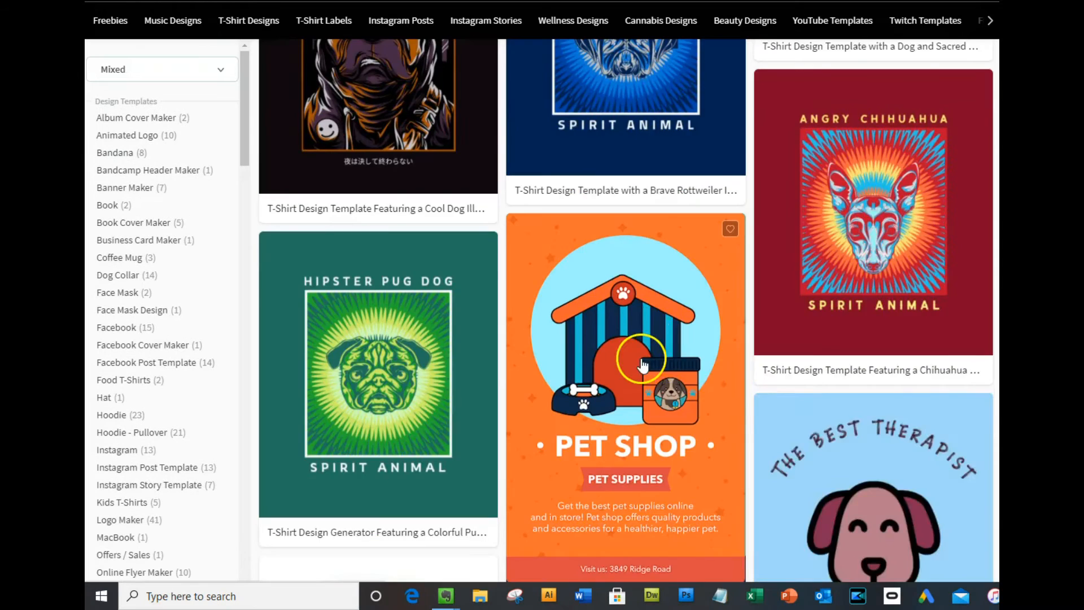
pyautogui.scroll(4, 643, 339)
pyautogui.scroll(12, 646, 339)
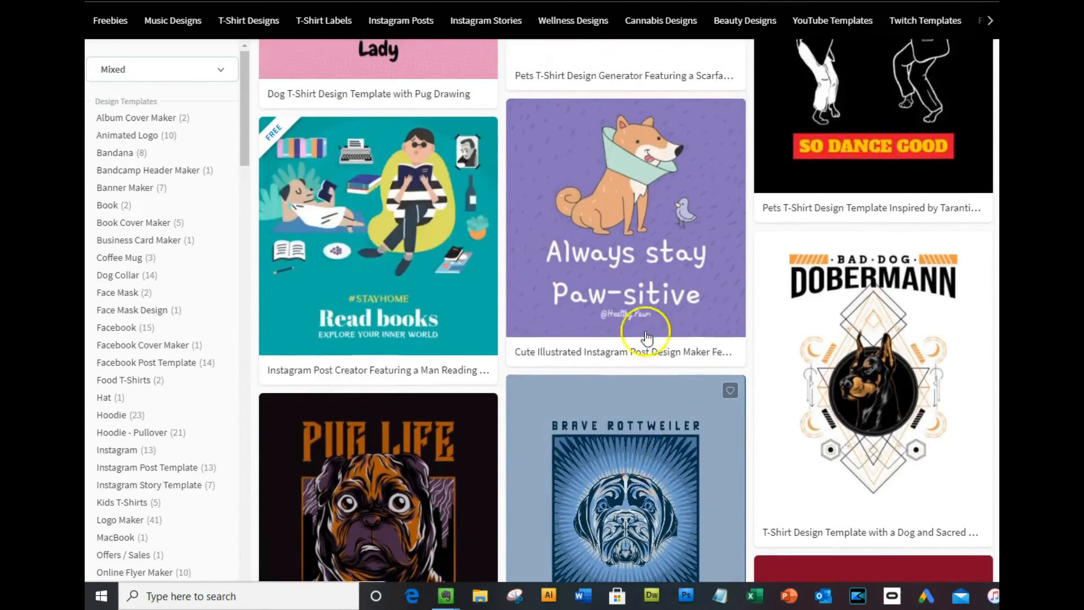
pyautogui.scroll(8, 658, 334)
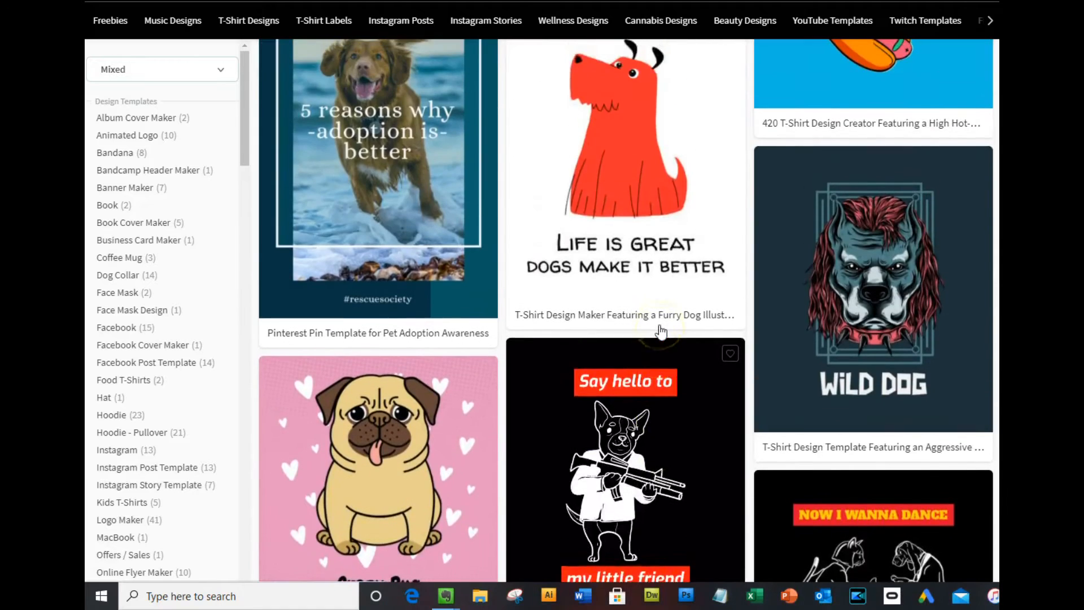
pyautogui.scroll(6, 659, 335)
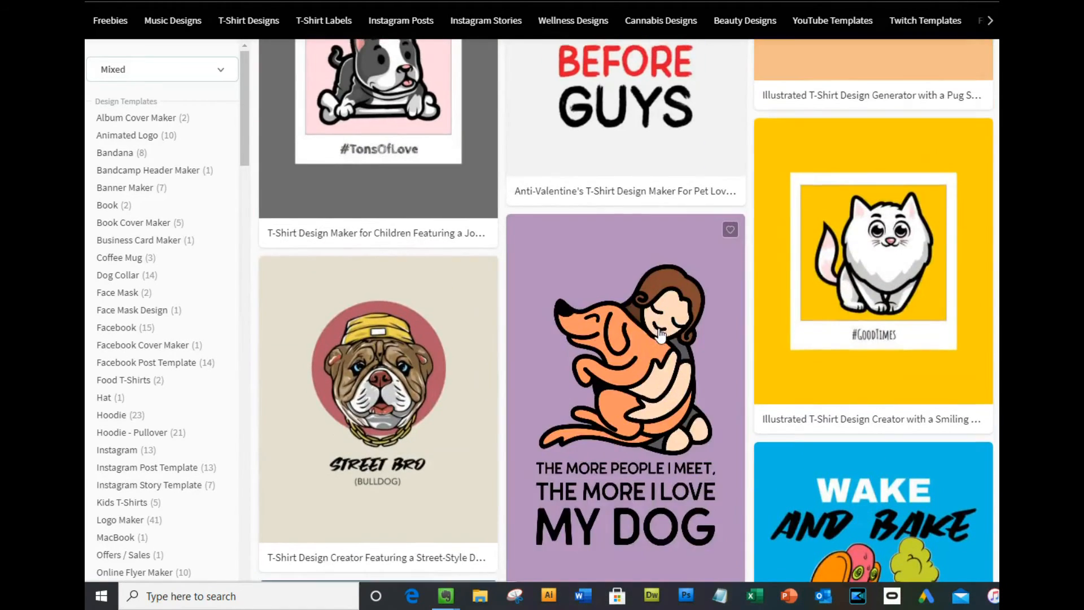
pyautogui.click(431, 330)
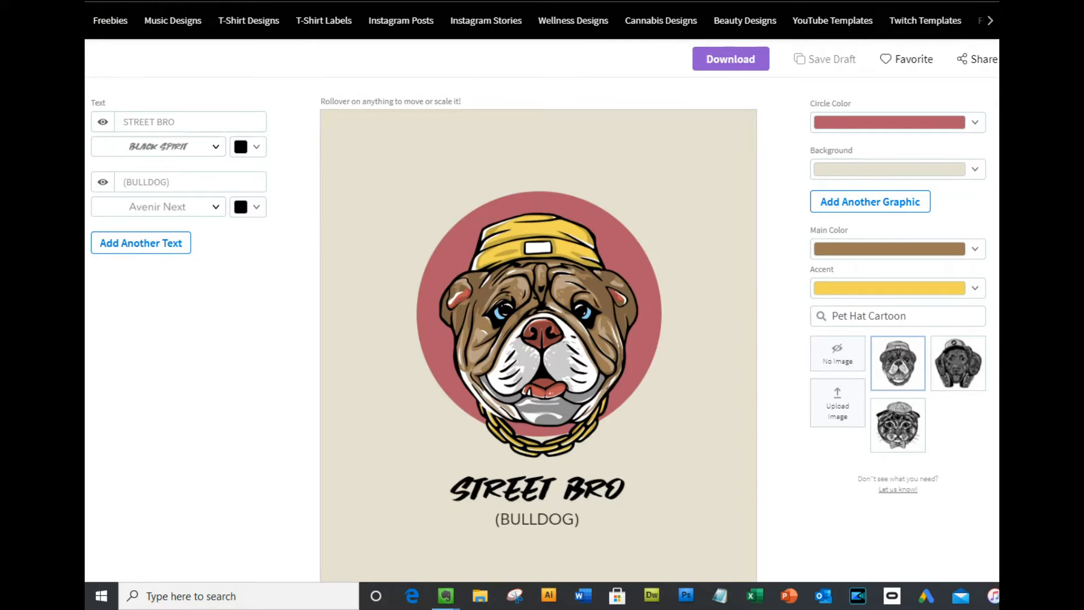
# Replace the STREET BRO text on the bulldog design with mad dog
pyautogui.moveTo(182, 118); pyautogui.dragTo(104, 121)
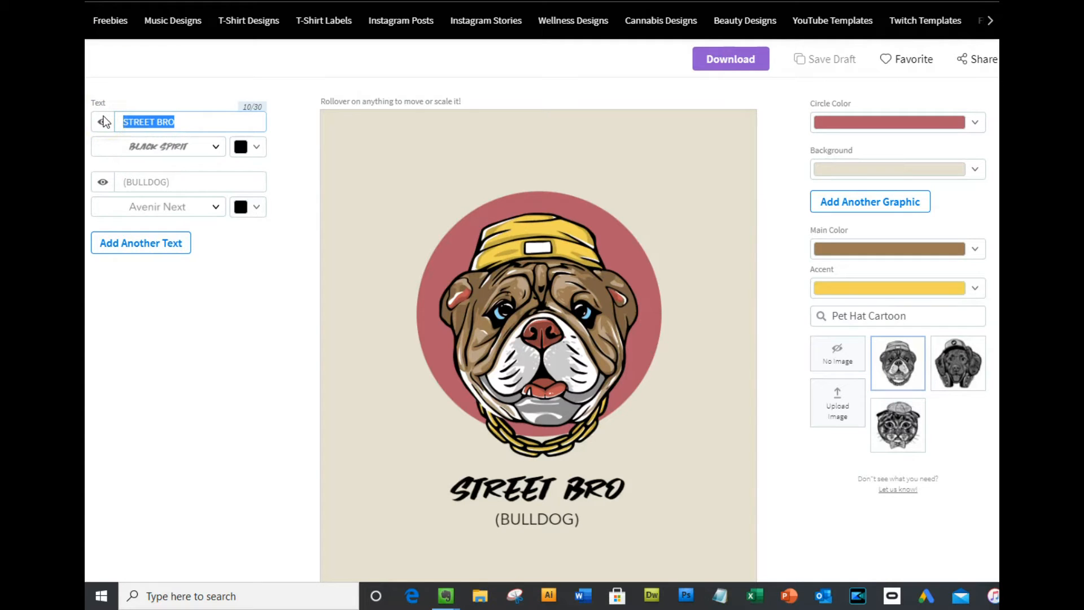
pyautogui.write('mad')
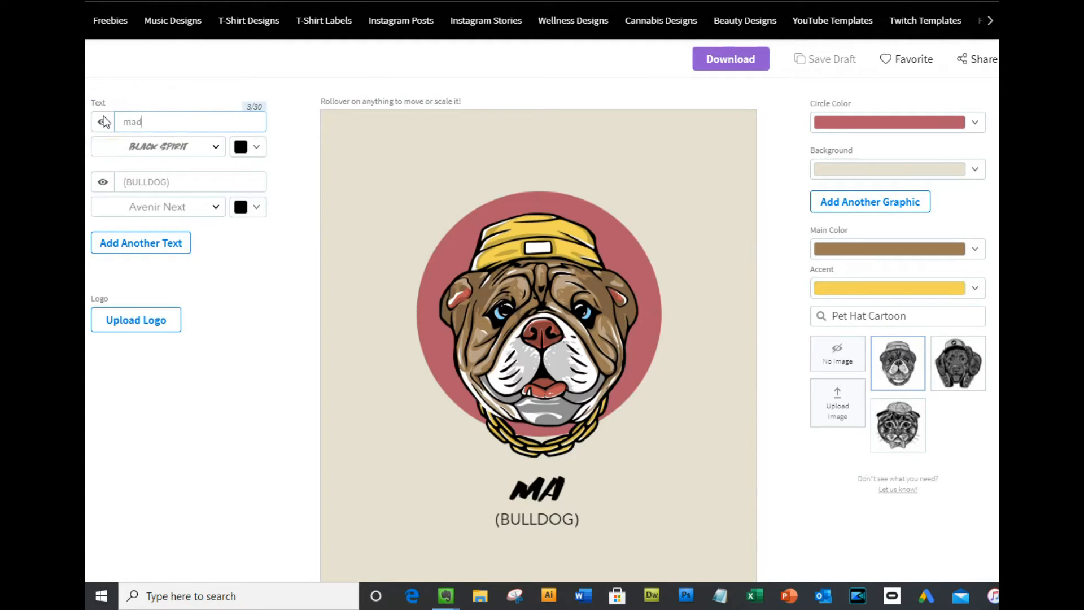
pyautogui.write(' dog')
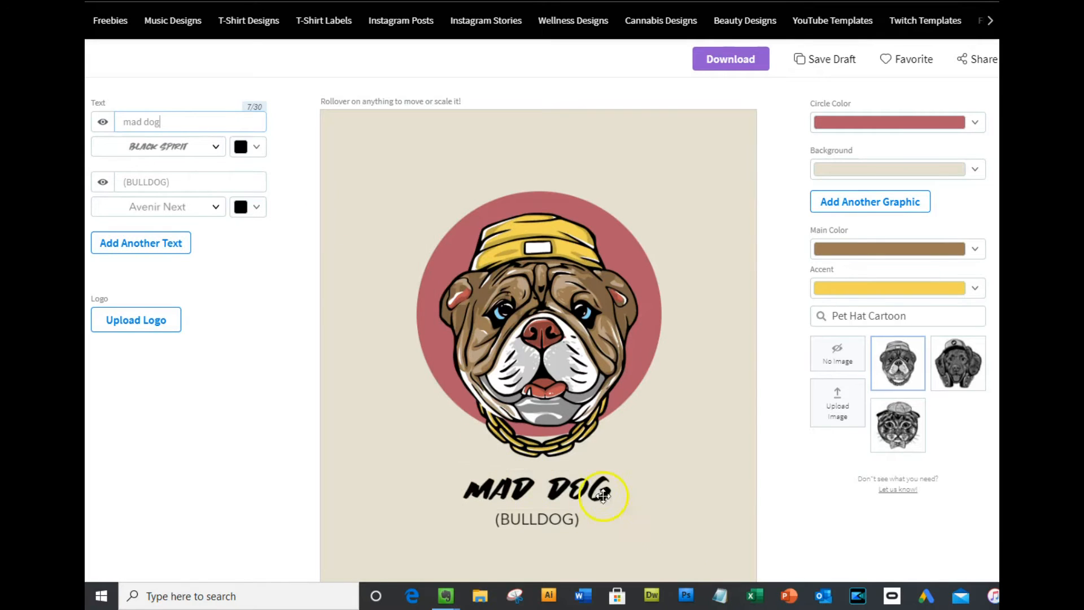
pyautogui.click(213, 146)
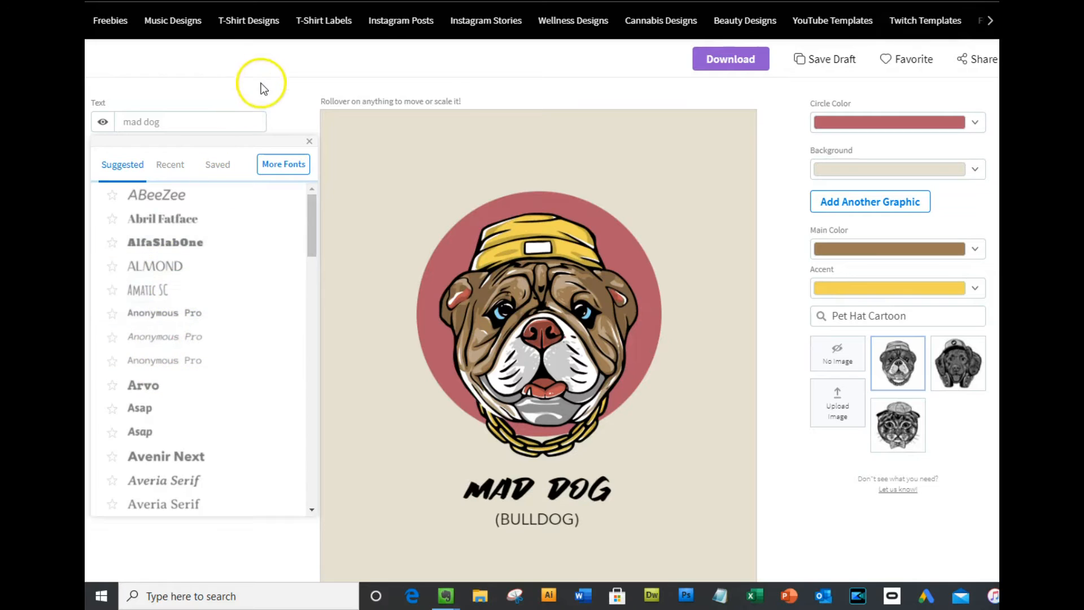
pyautogui.click(279, 134)
pyautogui.click(256, 148)
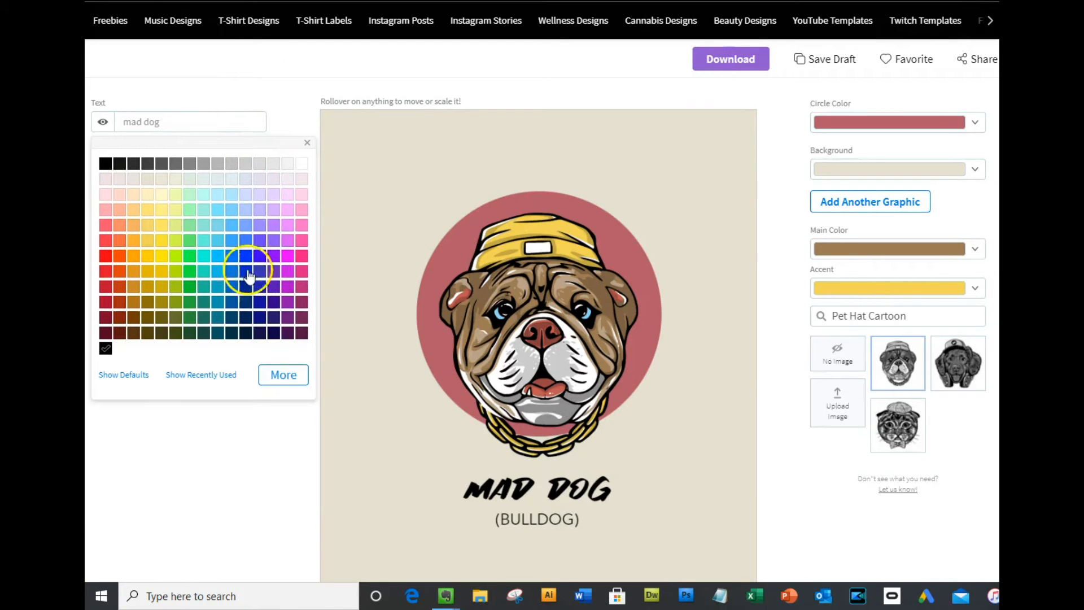
pyautogui.click(259, 84)
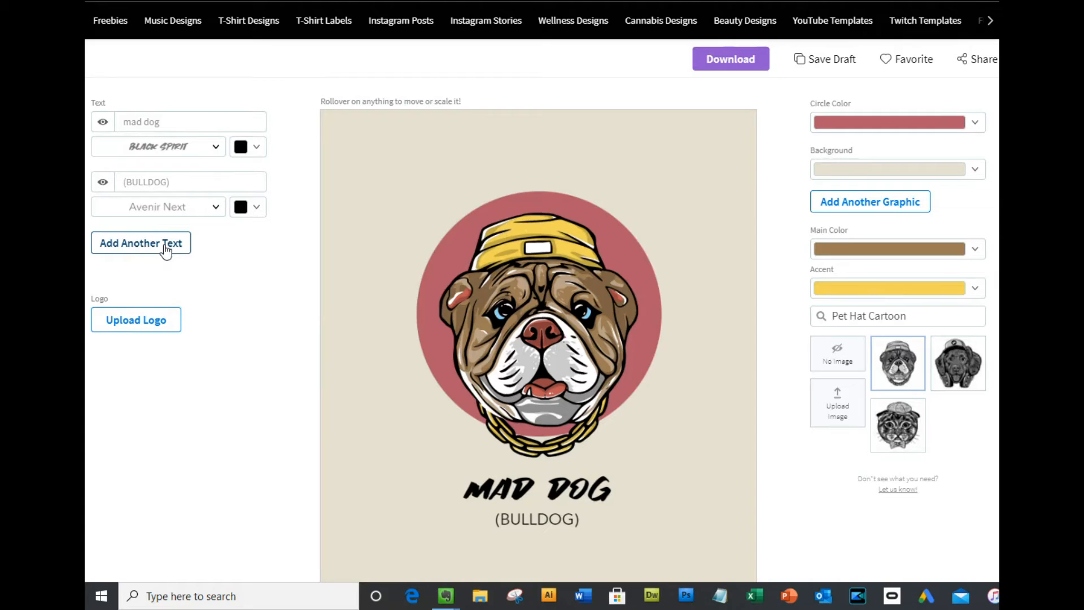
pyautogui.click(143, 325)
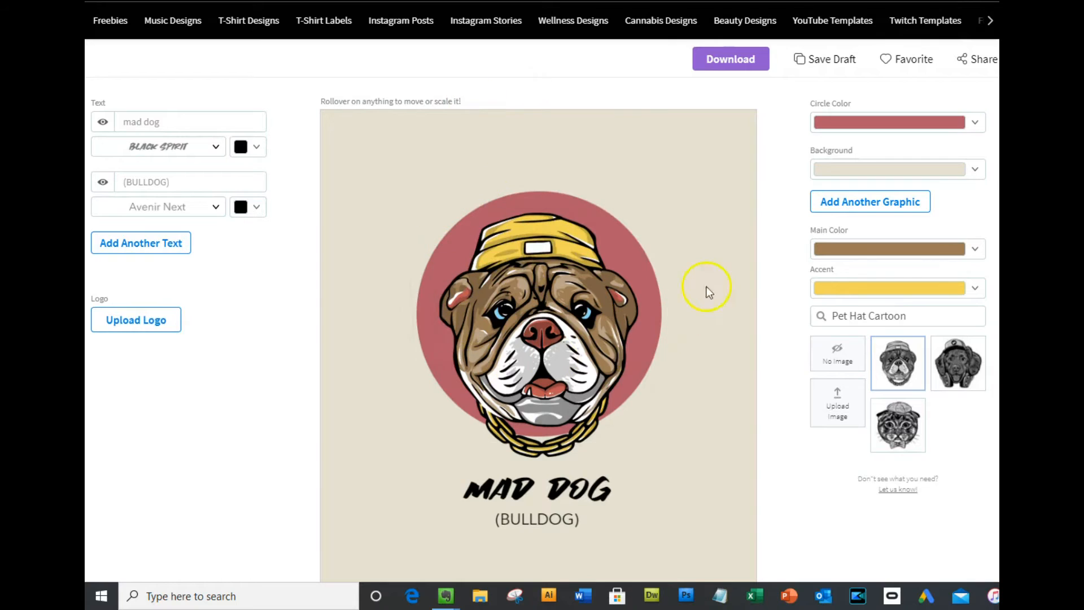
# Set the circle color behind the bulldog to orange
pyautogui.click(975, 122)
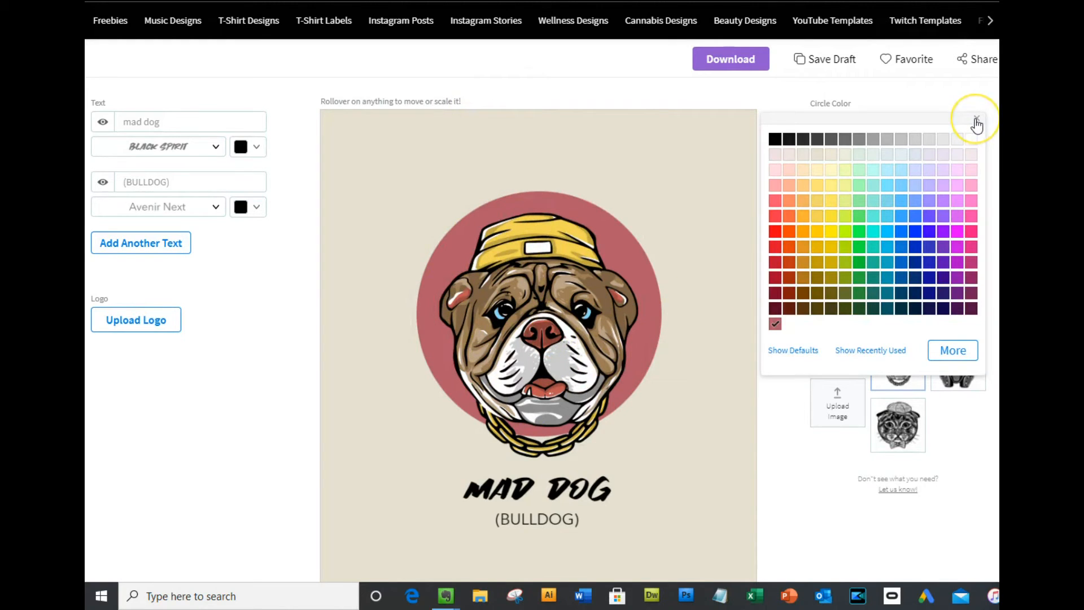
pyautogui.click(789, 247)
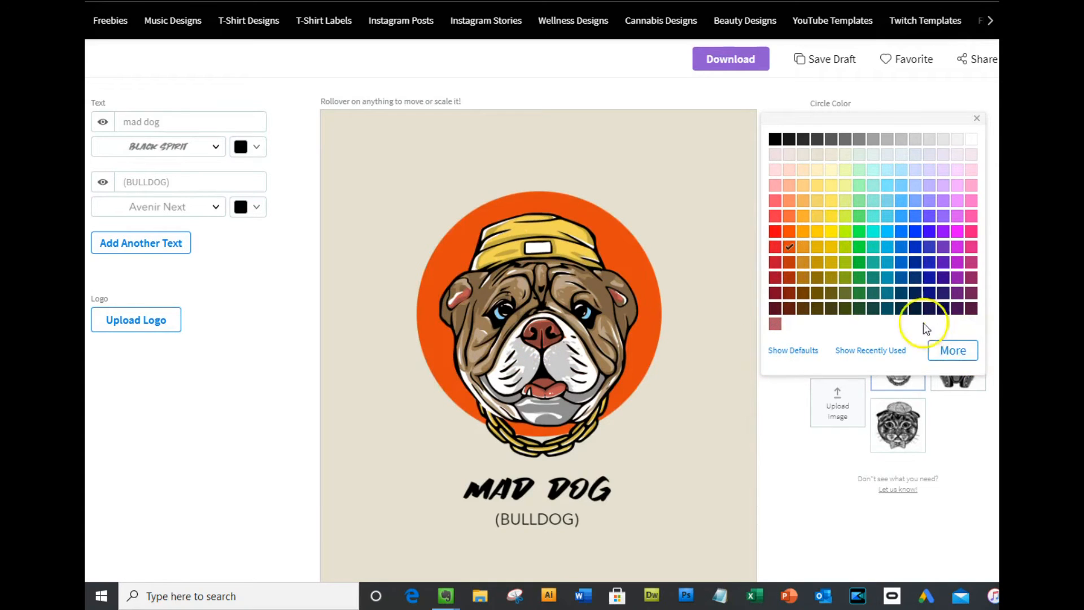
pyautogui.click(871, 104)
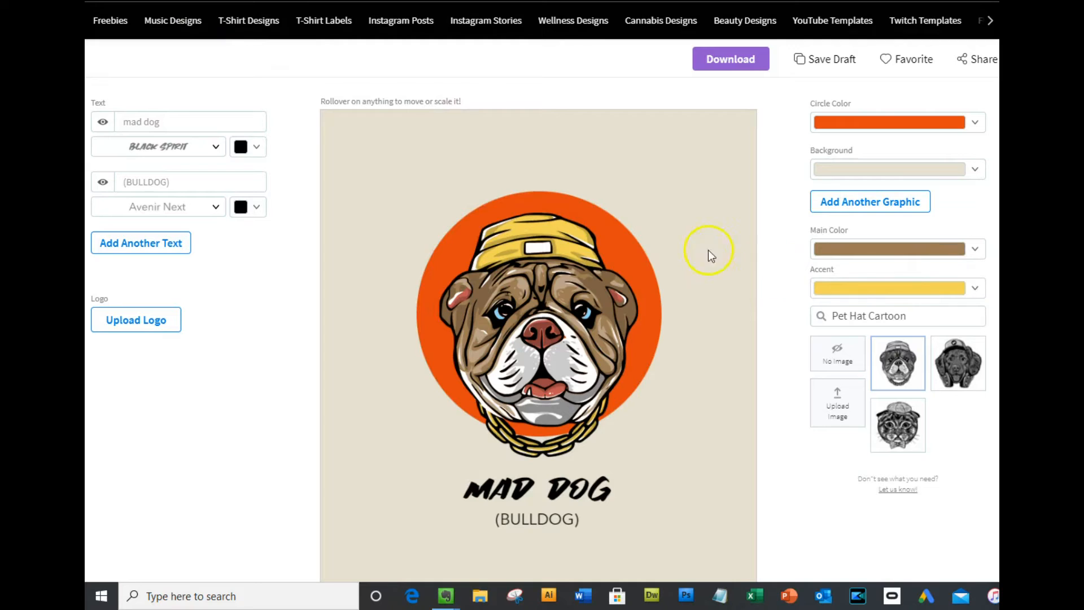
# Set the bulldog graphic's main color to black and its accent color to teal
pyautogui.click(975, 249)
pyautogui.click(775, 266)
pyautogui.click(787, 209)
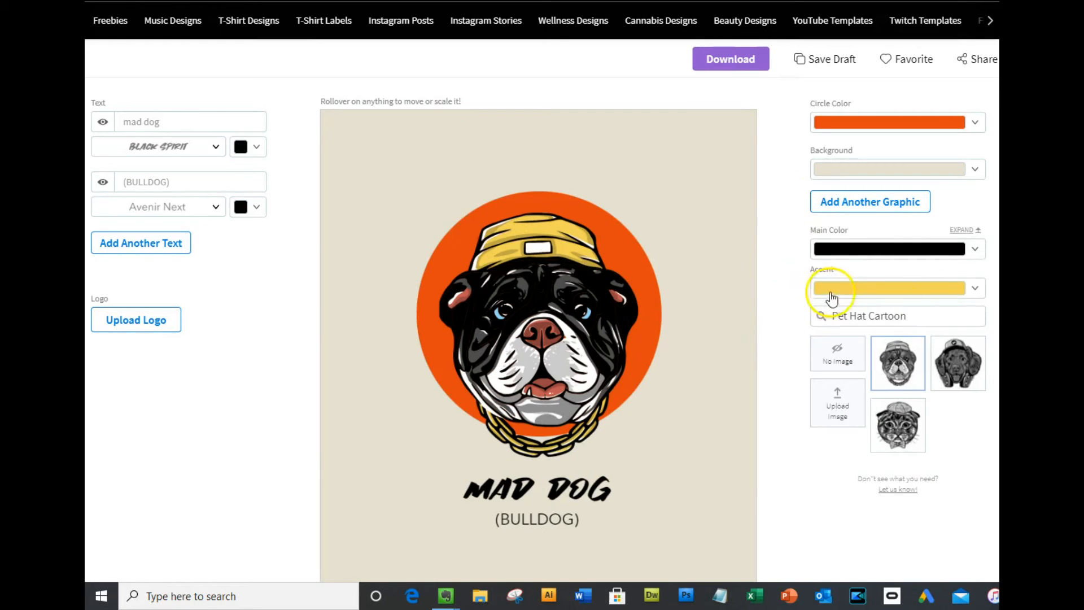
pyautogui.click(975, 288)
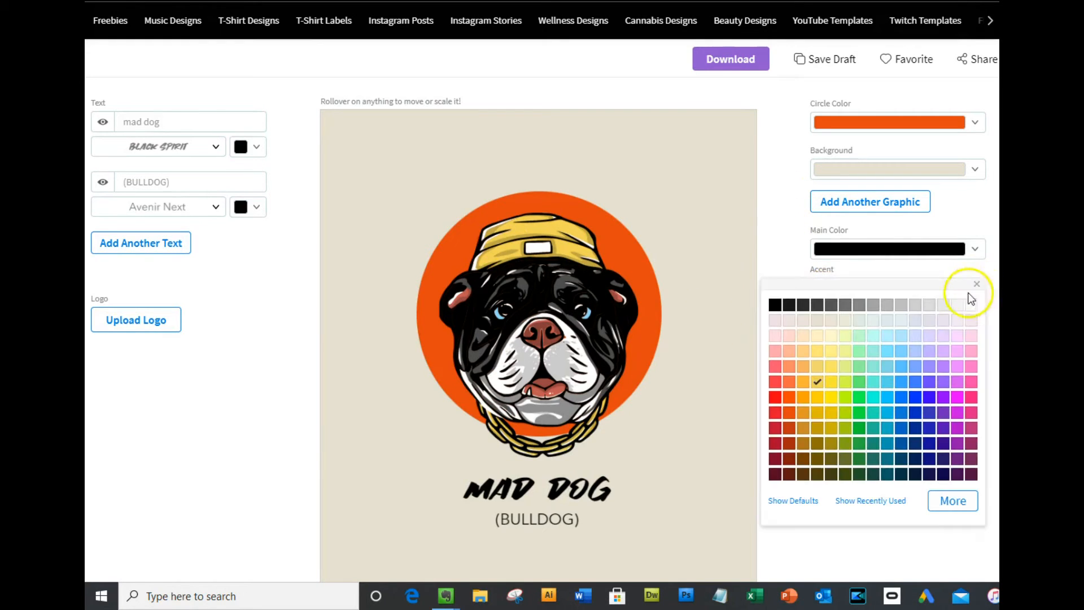
pyautogui.click(845, 412)
pyautogui.click(873, 412)
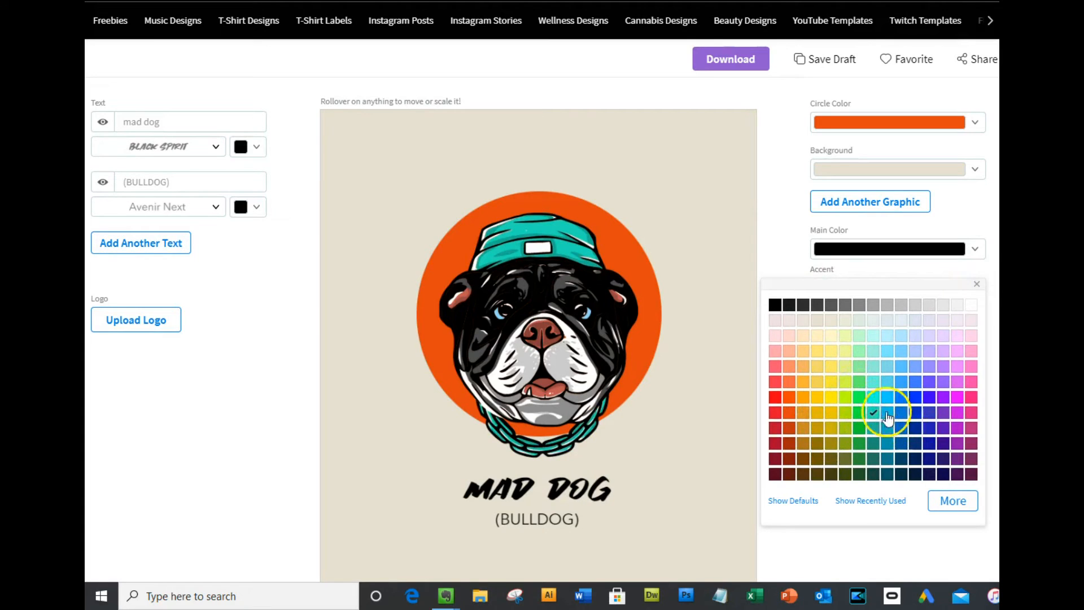
pyautogui.click(785, 229)
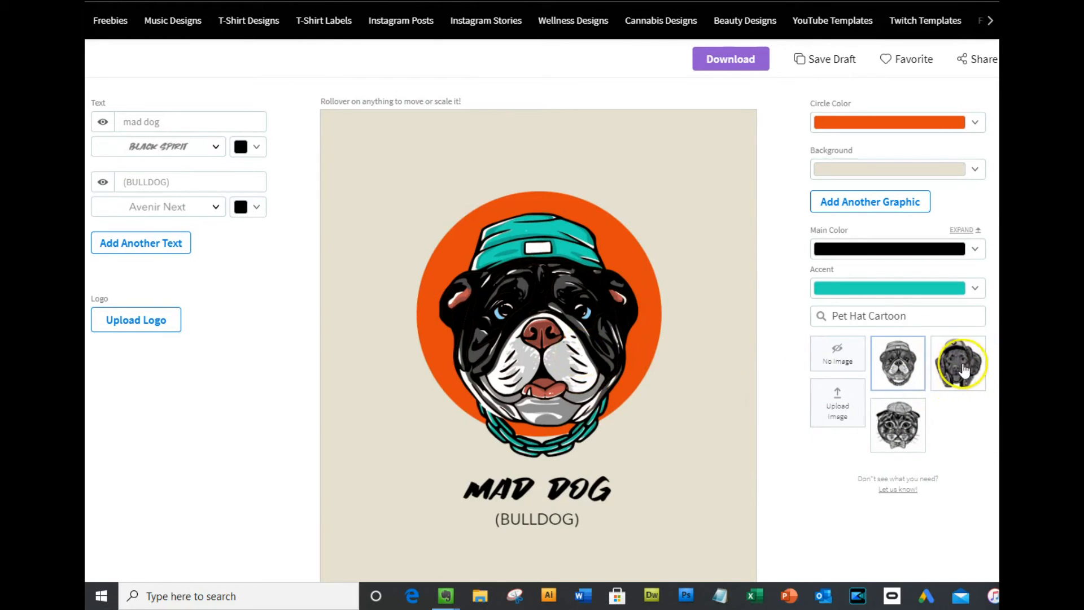
# Try the dog with cap and headphones as the graphic, and search for cat to try the skateboarding cat
pyautogui.click(961, 371)
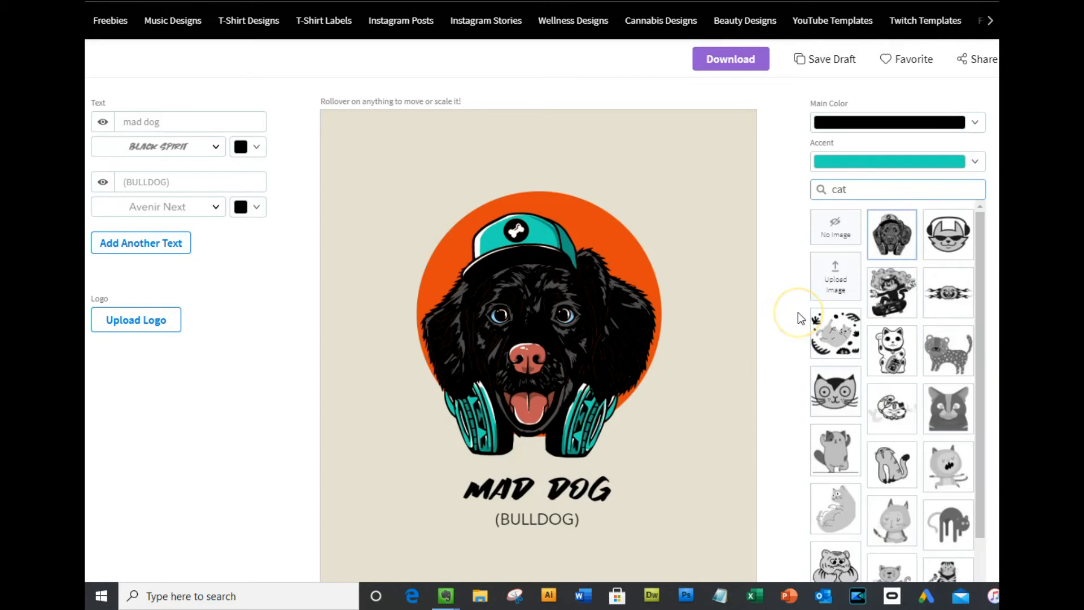
pyautogui.doubleClick(839, 189)
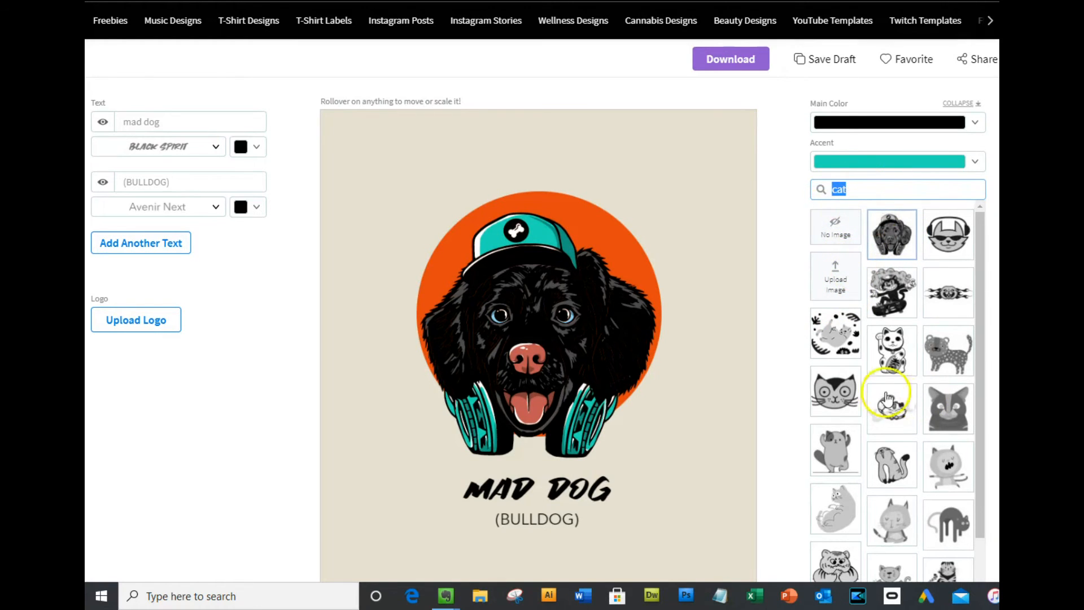
pyautogui.scroll(-2, 895, 395)
pyautogui.scroll(2, 909, 328)
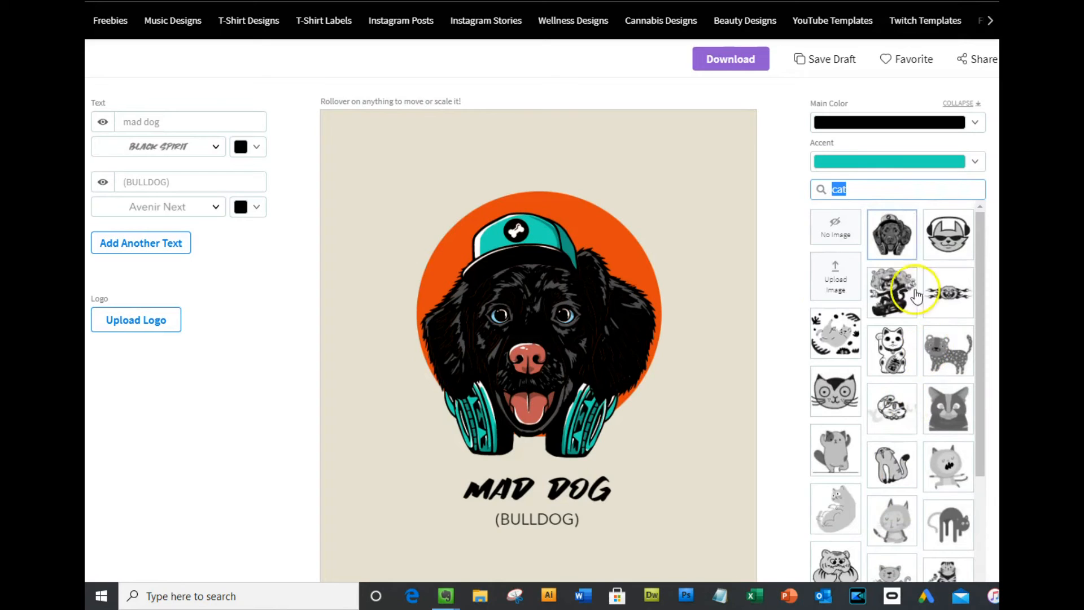
pyautogui.click(897, 294)
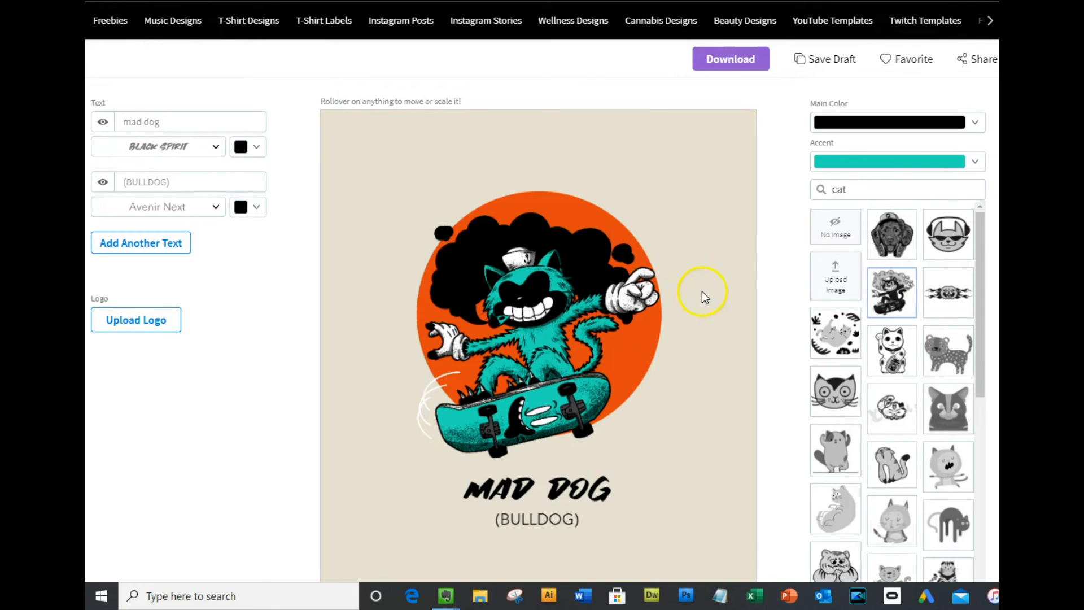
# Clear the graphic search, try other graphics such as the cat with headphones, and choose the smirking baby with the hair tuft
pyautogui.doubleClick(850, 189)
pyautogui.press('BackSpace')
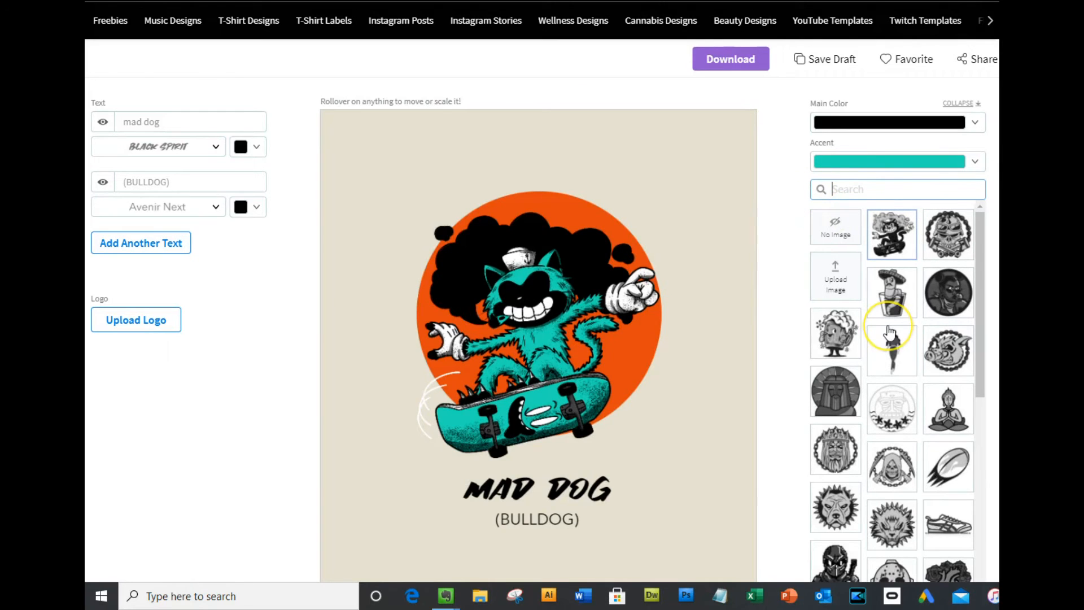
pyautogui.scroll(-10, 890, 333)
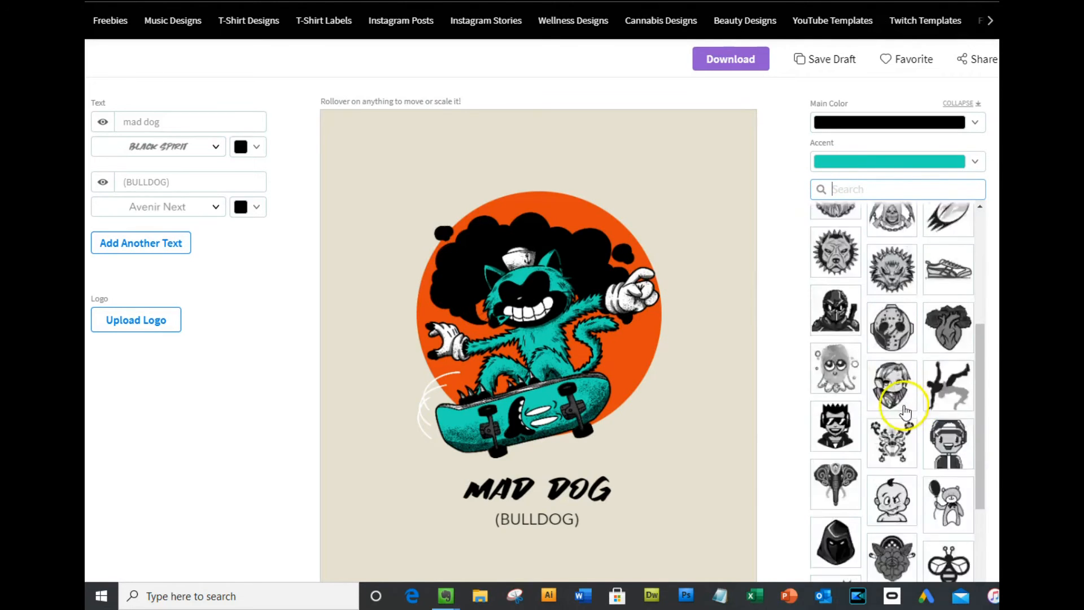
pyautogui.scroll(-1, 903, 407)
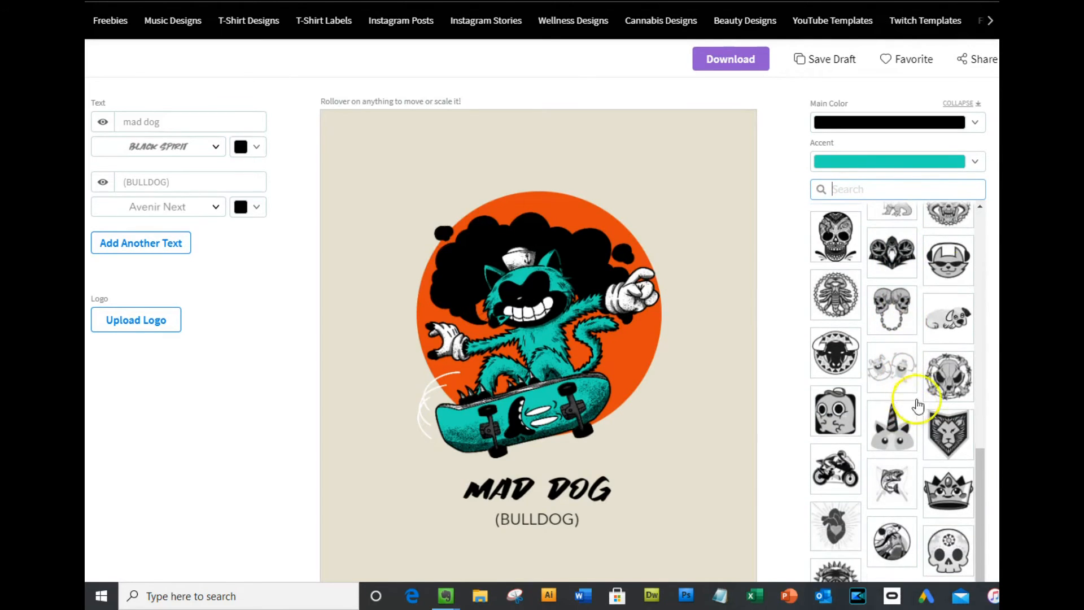
pyautogui.click(928, 262)
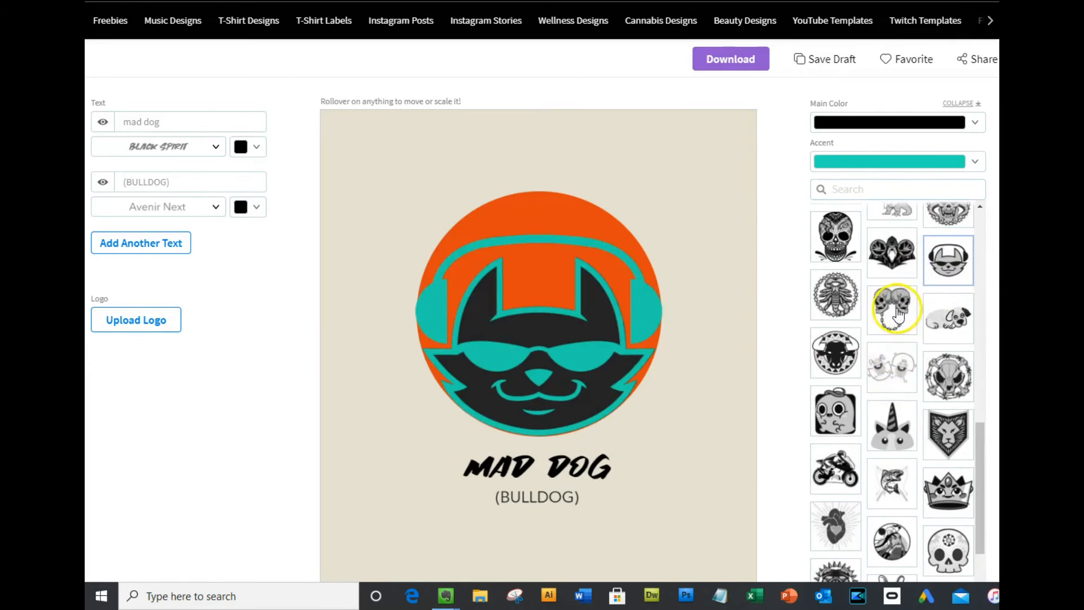
pyautogui.click(832, 360)
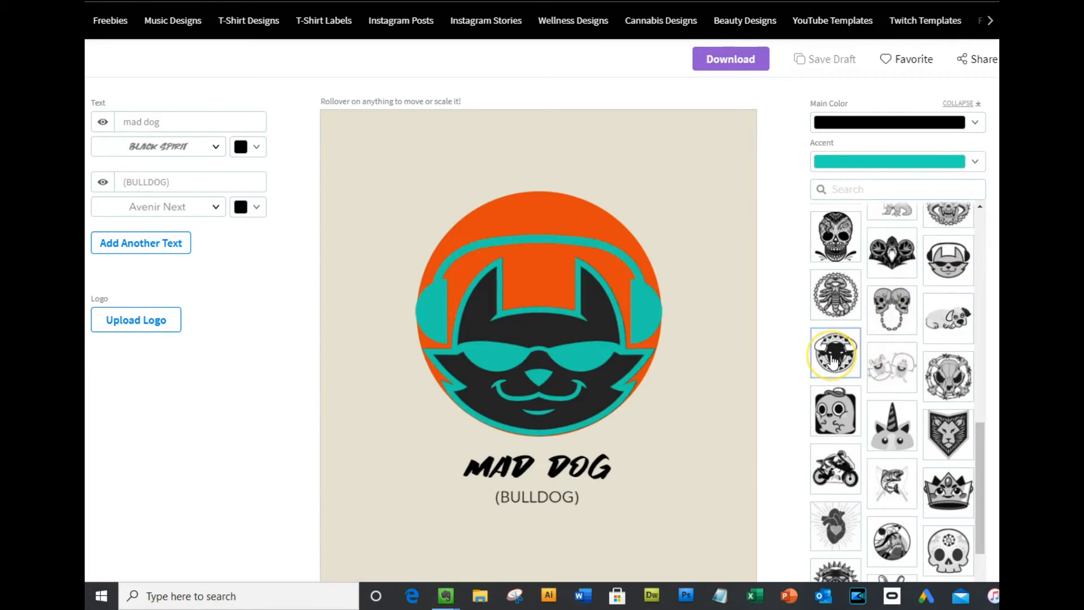
pyautogui.click(845, 428)
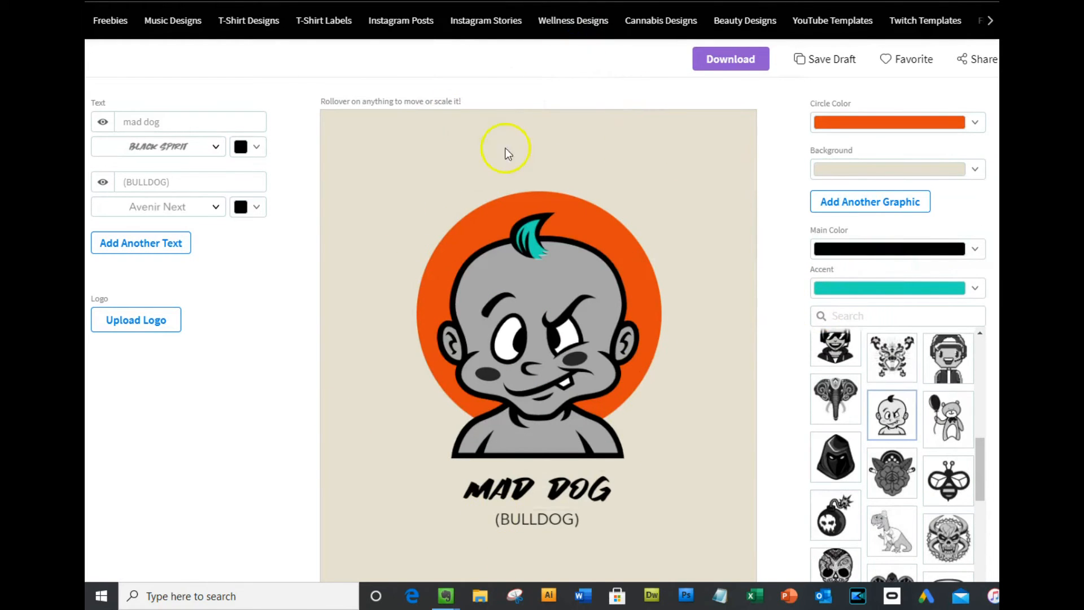
# Set the background of the T-shirt design to transparent
pyautogui.click(966, 170)
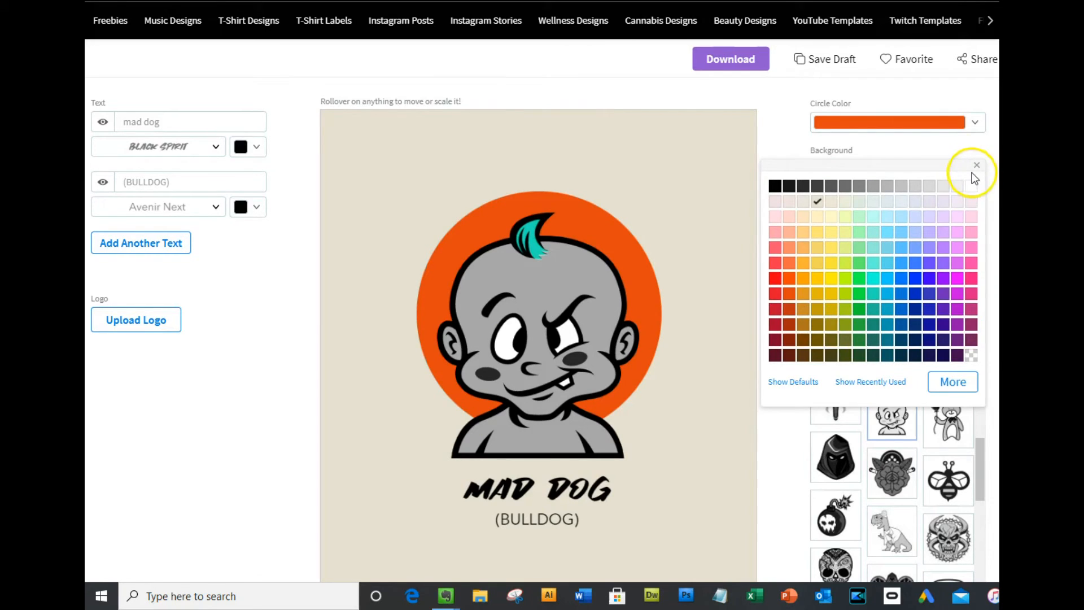
pyautogui.click(971, 356)
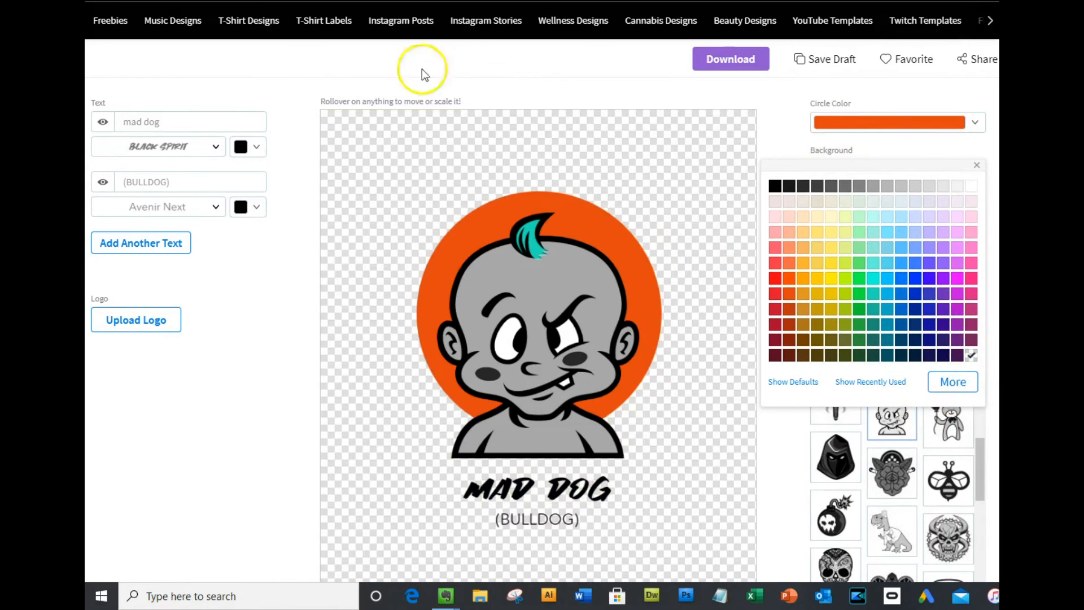
# Close the color palette and visit the logo maker page and the video maker page
pyautogui.click(780, 106)
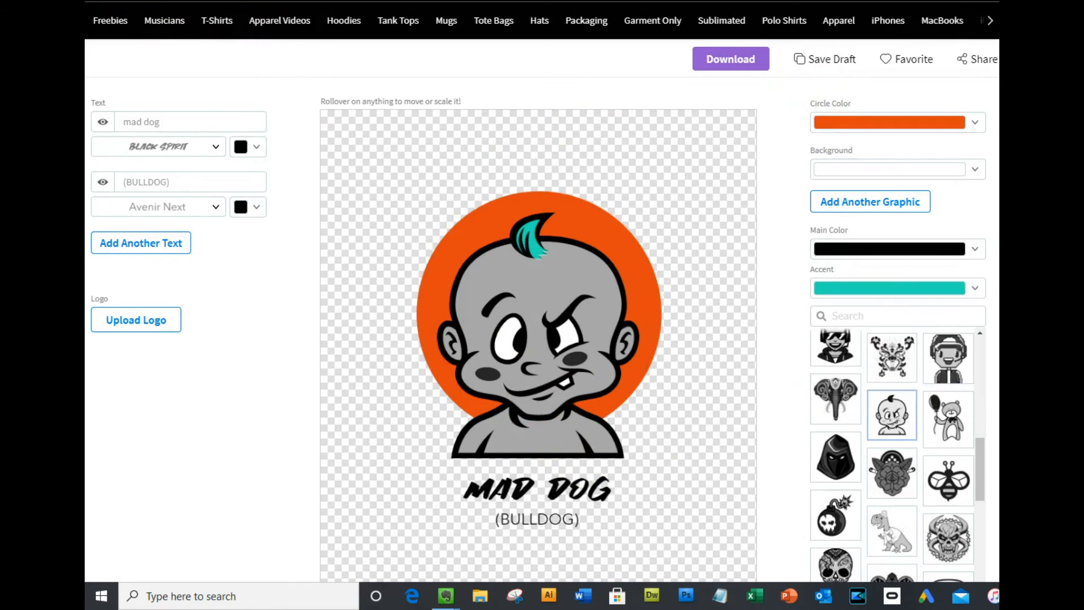
pyautogui.click(723, 66)
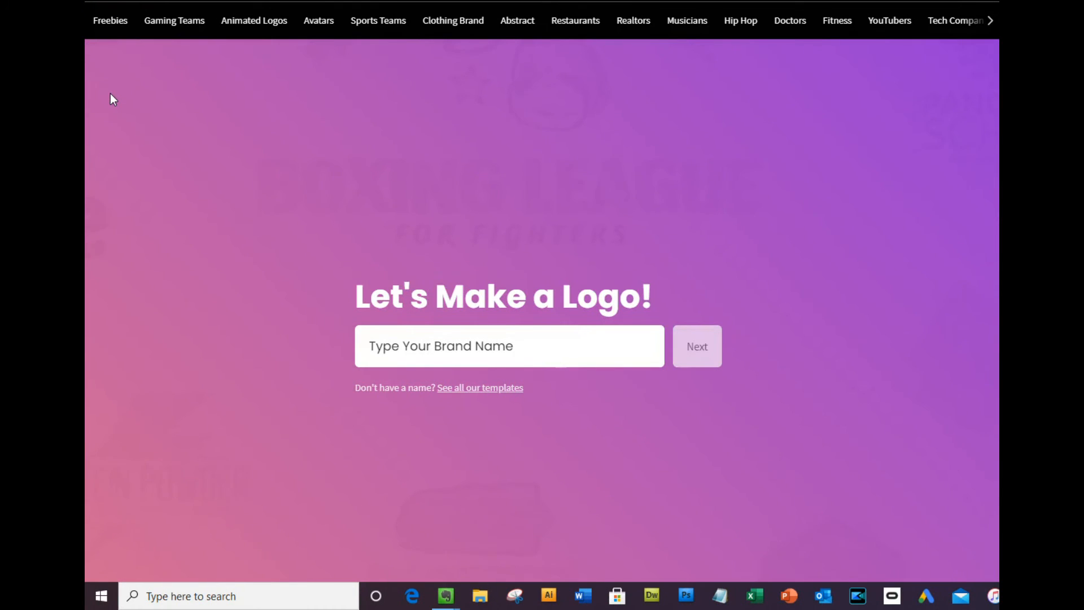
pyautogui.click(340, 2)
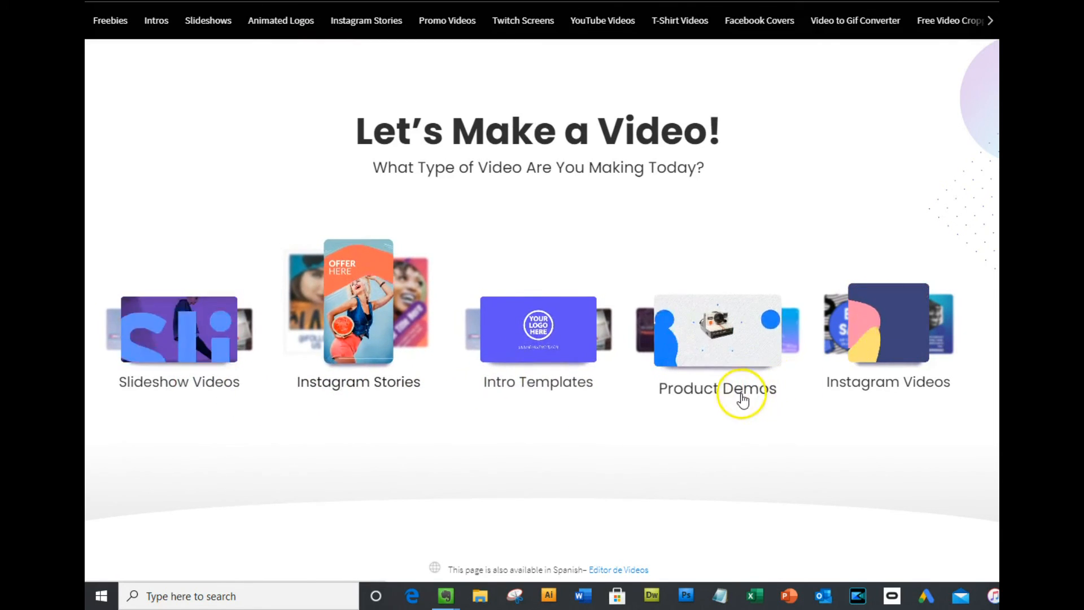
# Browse the gaming templates and look through the Starting Soon Screens category
pyautogui.scroll(-1, 600, 409)
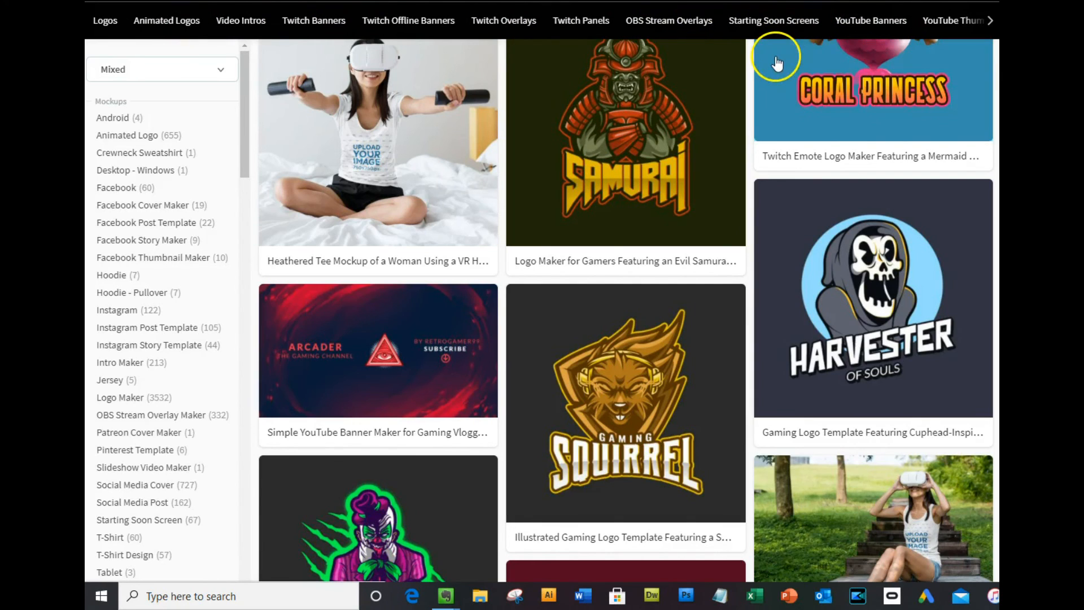
pyautogui.click(492, 279)
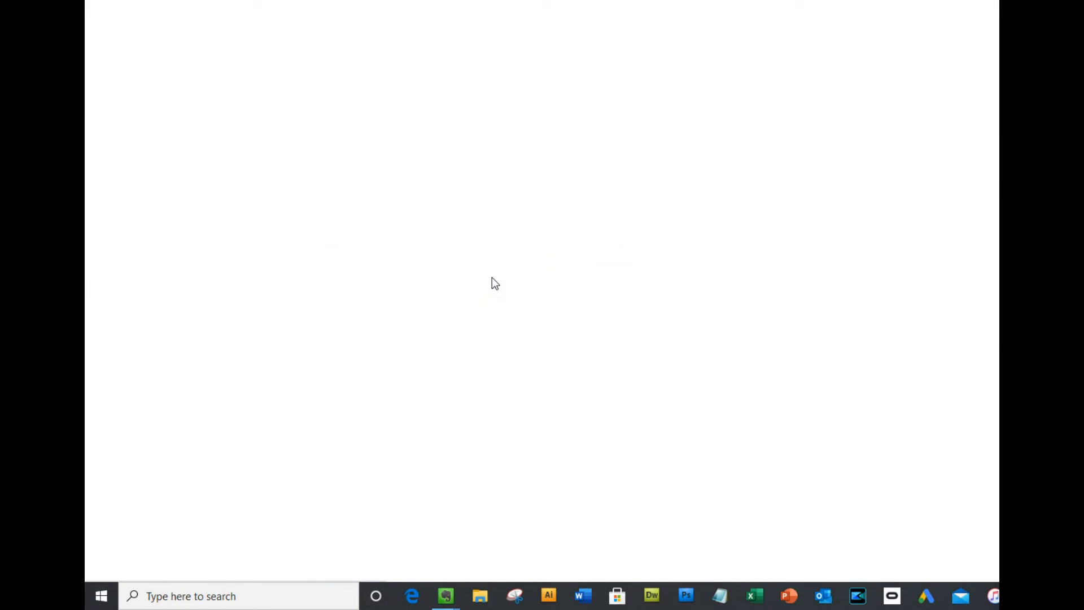
pyautogui.scroll(-6, 493, 276)
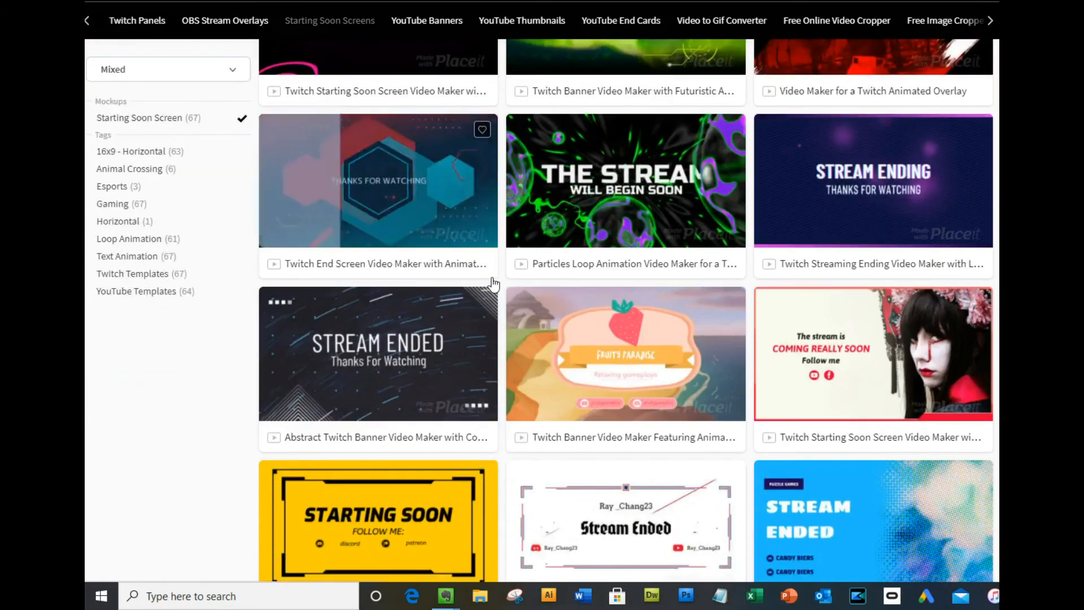
pyautogui.scroll(6, 492, 276)
pyautogui.click(768, 138)
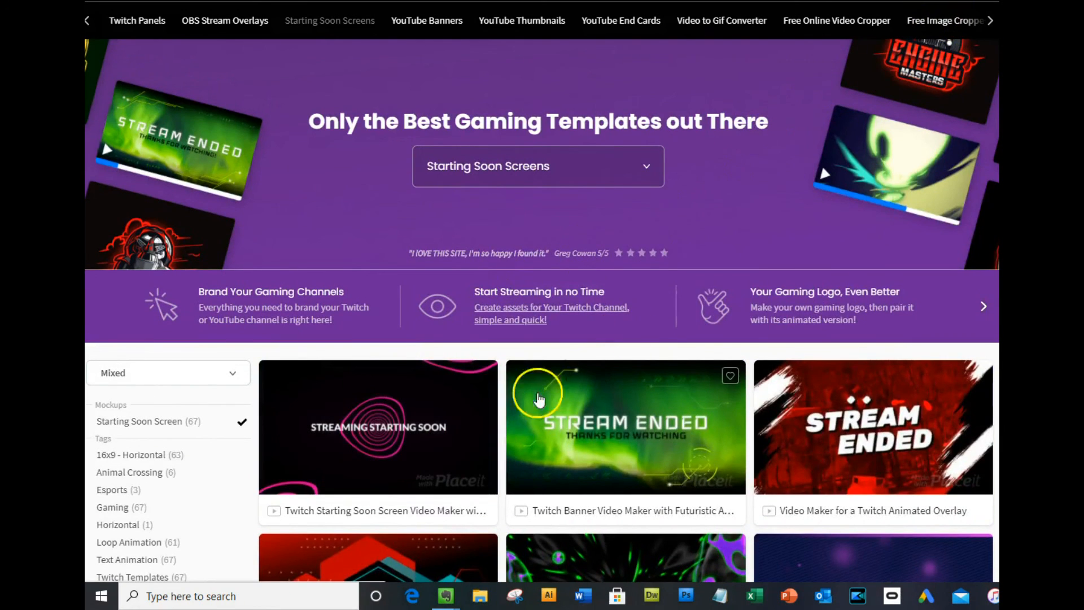